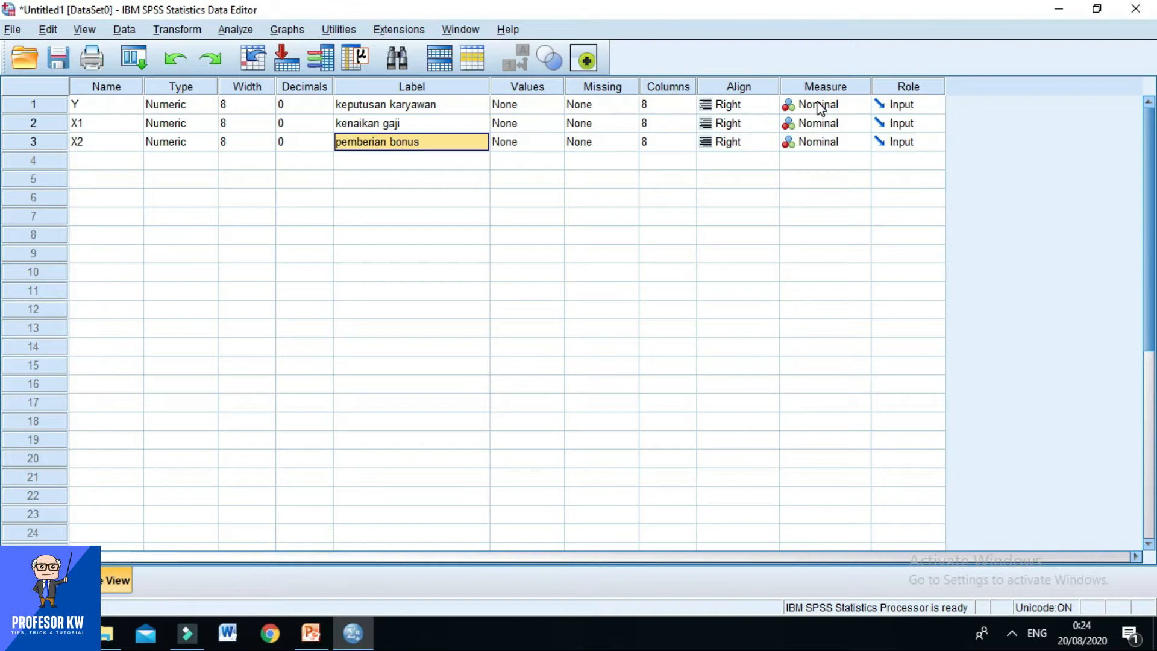
Set the measurement level of variable Y to Nominal.
{"action": "left_click", "coordinate": [818, 107]}
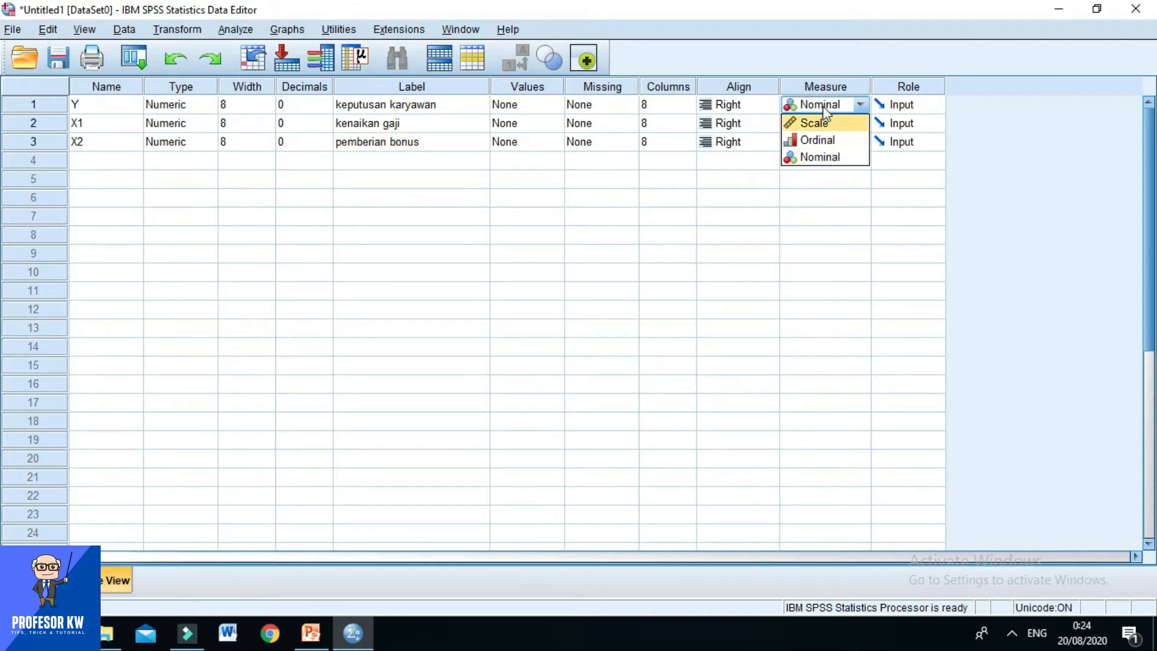
{"action": "left_click", "coordinate": [822, 106]}
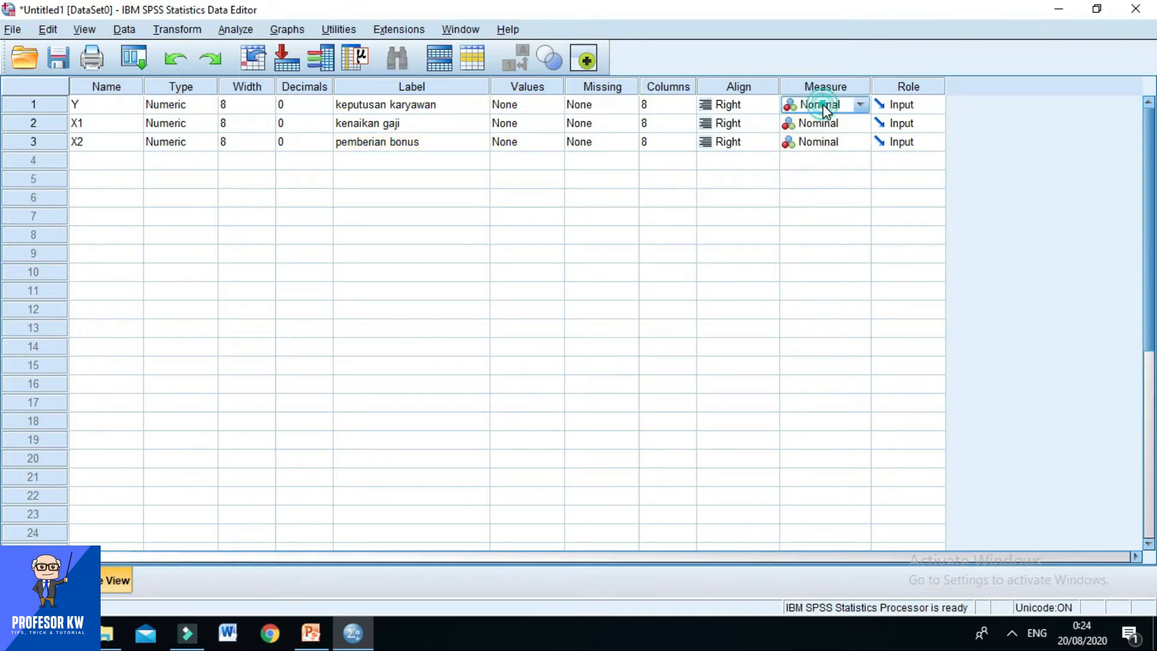
{"action": "left_click", "coordinate": [862, 107]}
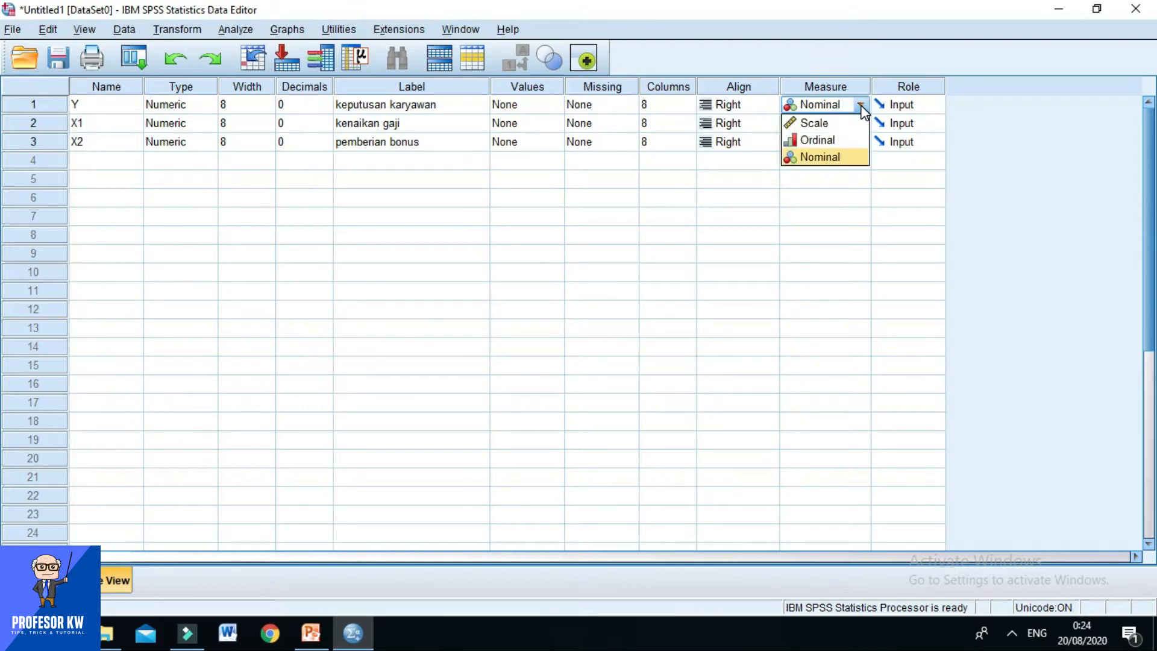
{"action": "left_click", "coordinate": [811, 158]}
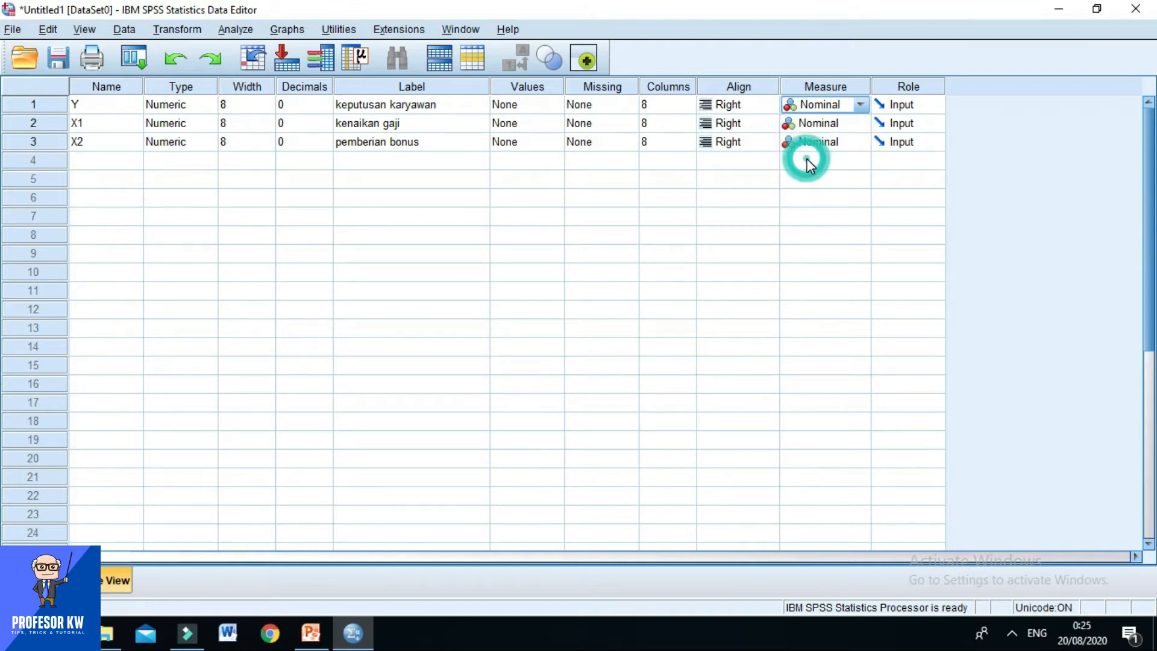
Open the value labels of variable Y and add the label "Pindah" for value 1.
{"action": "left_click", "coordinate": [544, 101]}
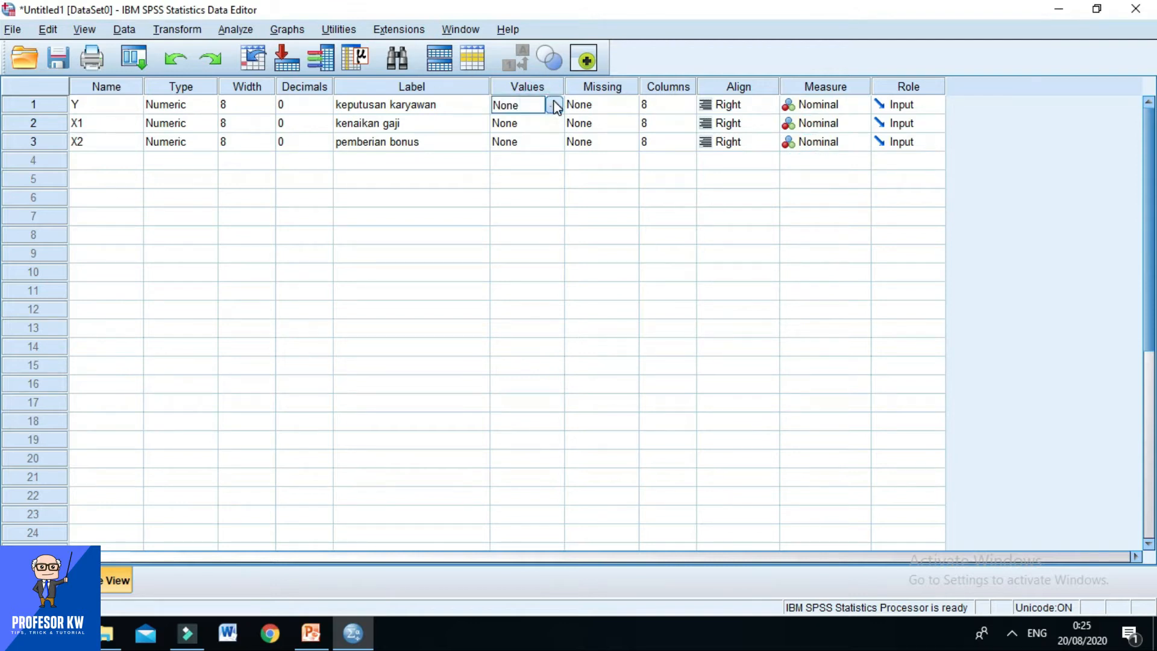
{"action": "left_click", "coordinate": [552, 103]}
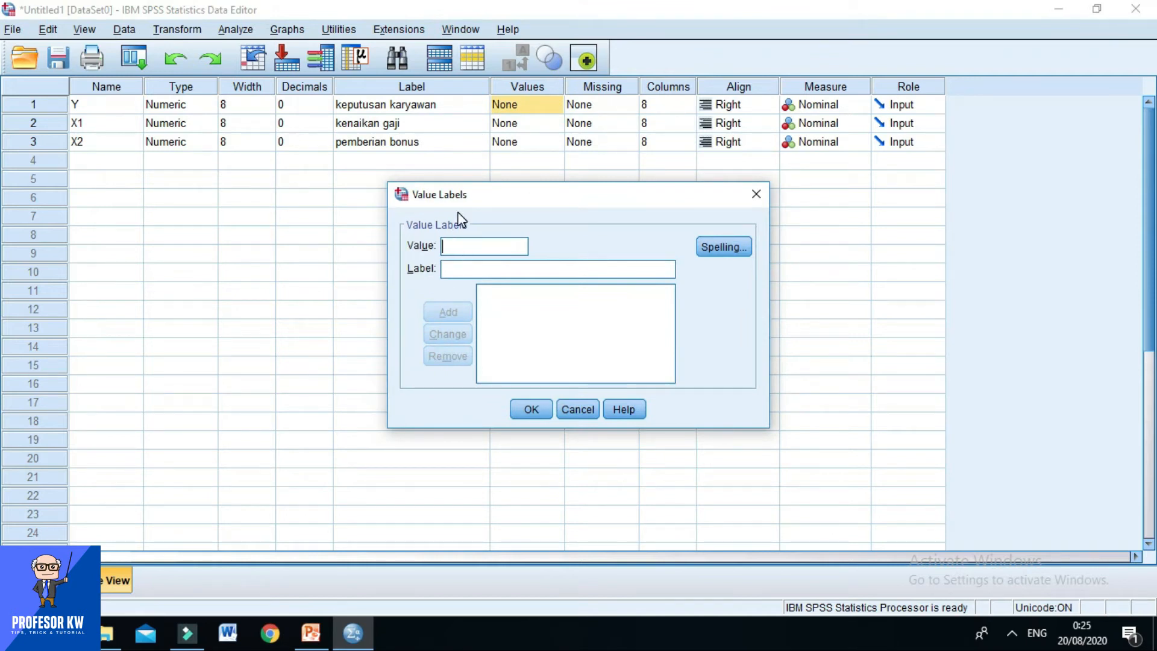
{"action": "type", "text": "1"}
{"action": "left_click", "coordinate": [459, 271]}
{"action": "type", "text": "Pindah"}
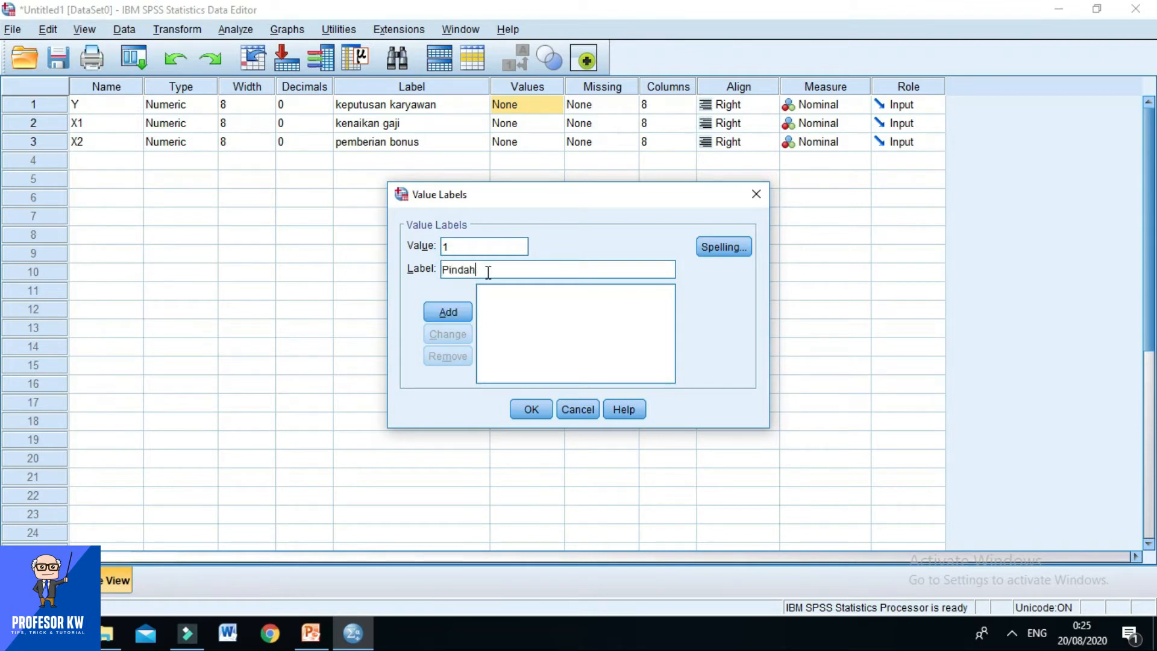
{"action": "left_click", "coordinate": [447, 311]}
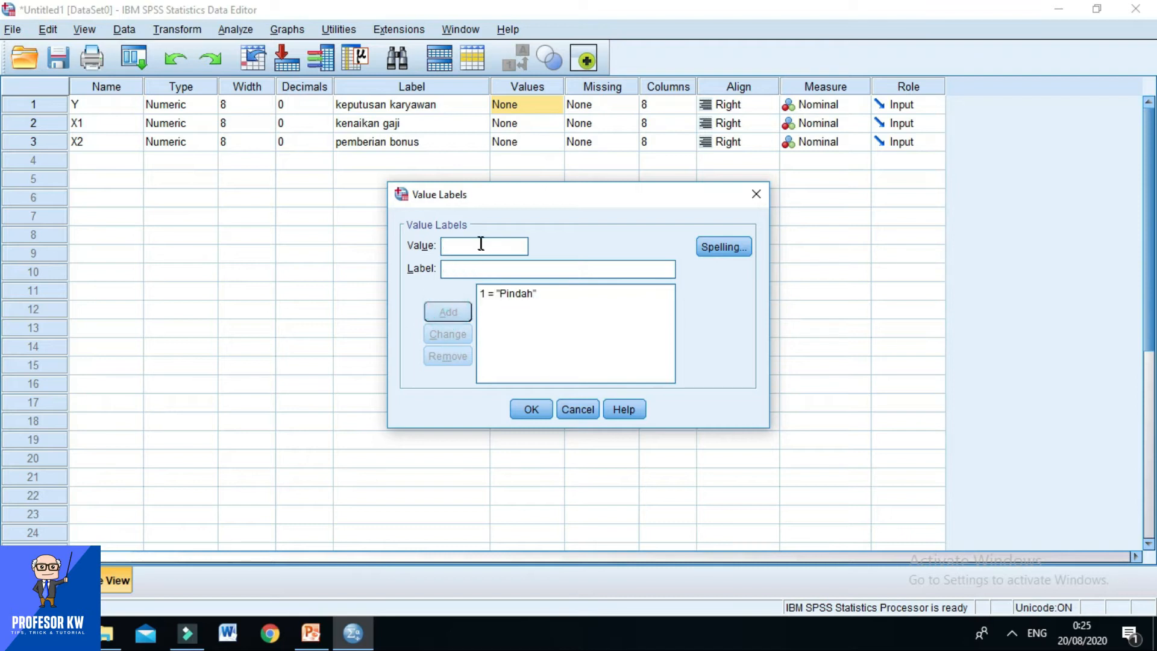
{"action": "type", "text": "2"}
{"action": "left_click", "coordinate": [462, 270]}
{"action": "type", "text": "Ber"}
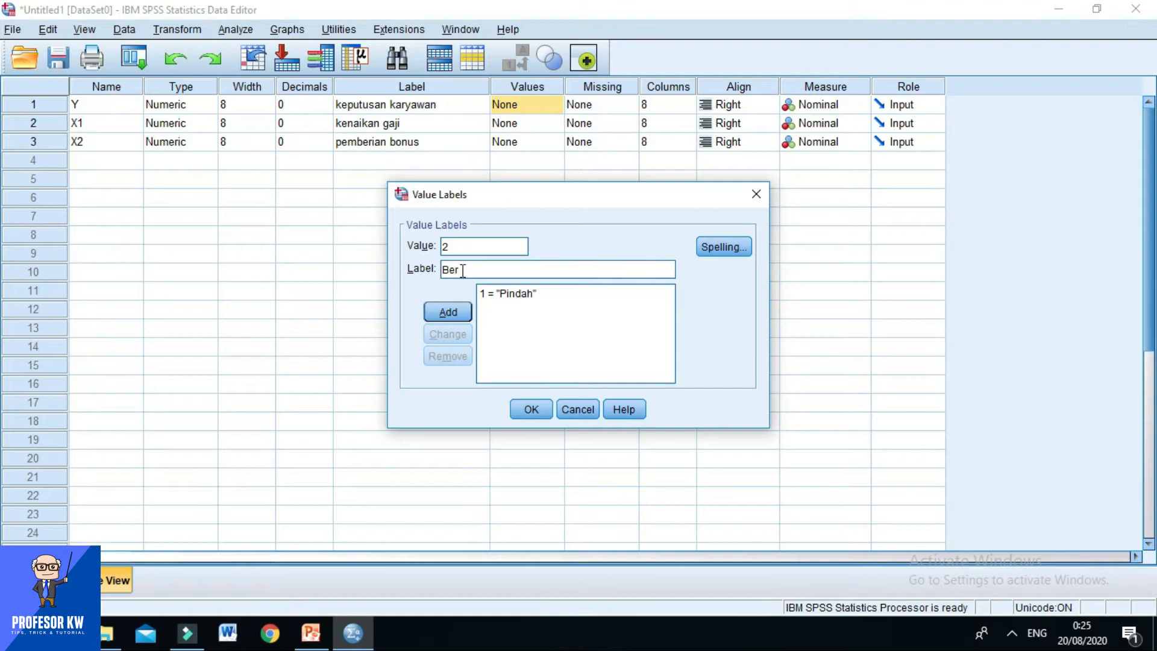
{"action": "type", "text": "tahan"}
{"action": "left_click_drag", "start_coordinate": [486, 269], "coordinate": [432, 274]}
Check Y's category codes on the "Diketahui" slide in PowerPoint, and change the label of value 1 to "Berhenti" in SPSS.
{"action": "left_click", "coordinate": [311, 633]}
{"action": "scroll", "coordinate": [446, 283], "scroll_direction": "up", "scroll_amount": 2}
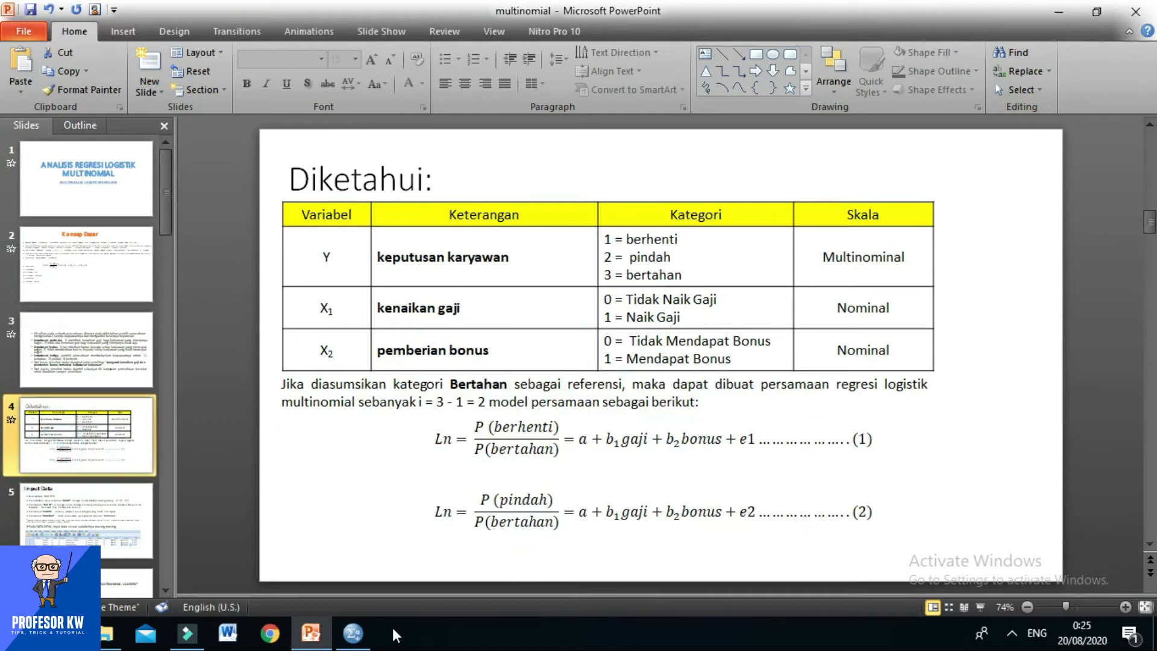
{"action": "left_click", "coordinate": [353, 633]}
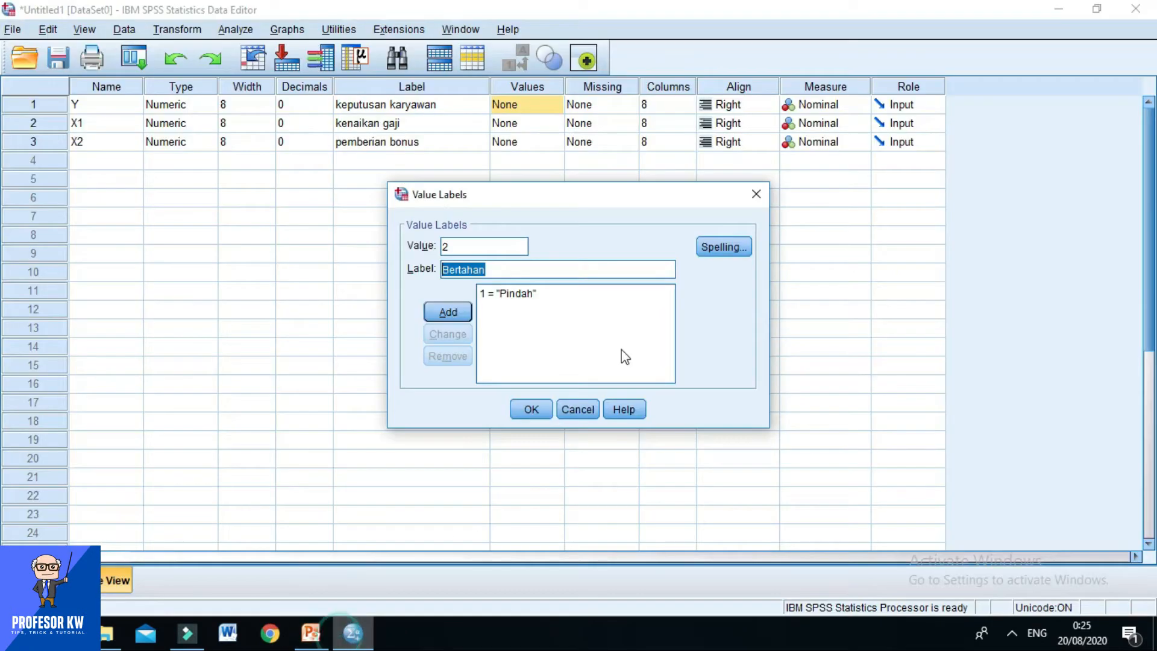
{"action": "left_click", "coordinate": [512, 294]}
{"action": "left_click", "coordinate": [482, 270]}
{"action": "double_click", "coordinate": [443, 273]}
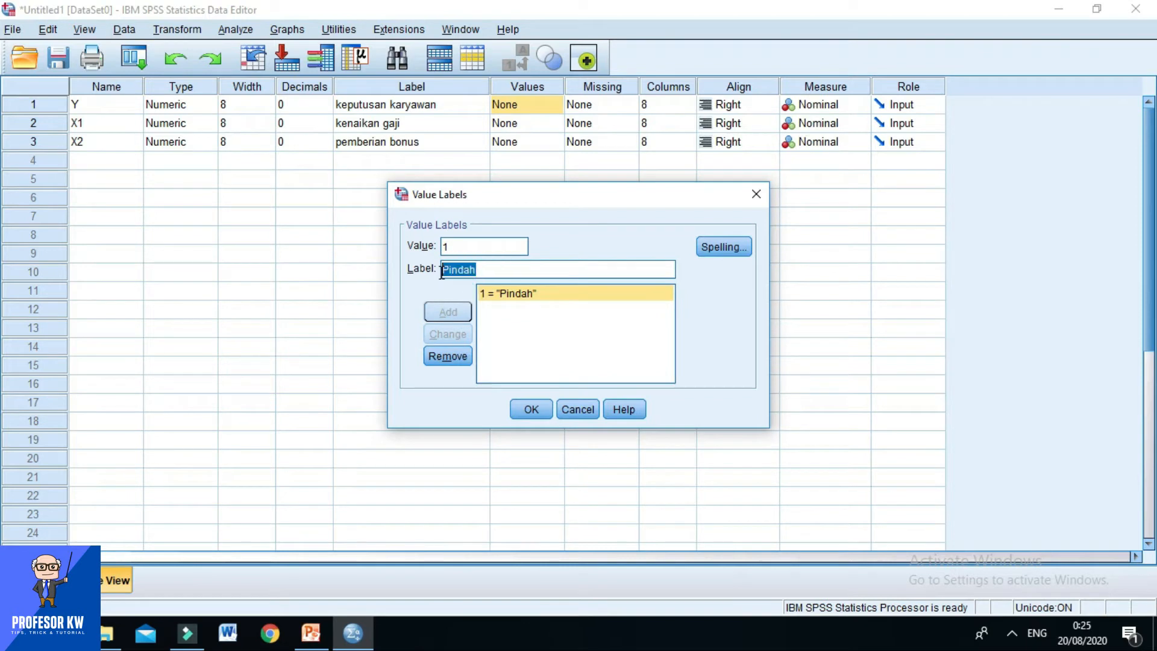
{"action": "left_click", "coordinate": [310, 633]}
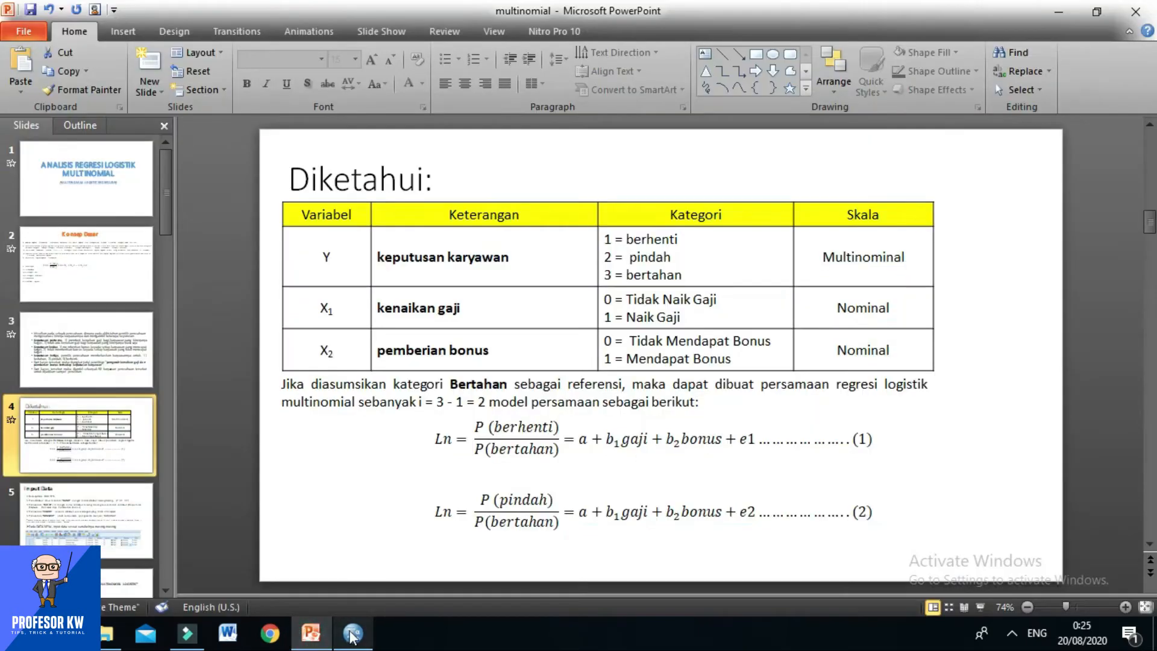
{"action": "left_click", "coordinate": [351, 634]}
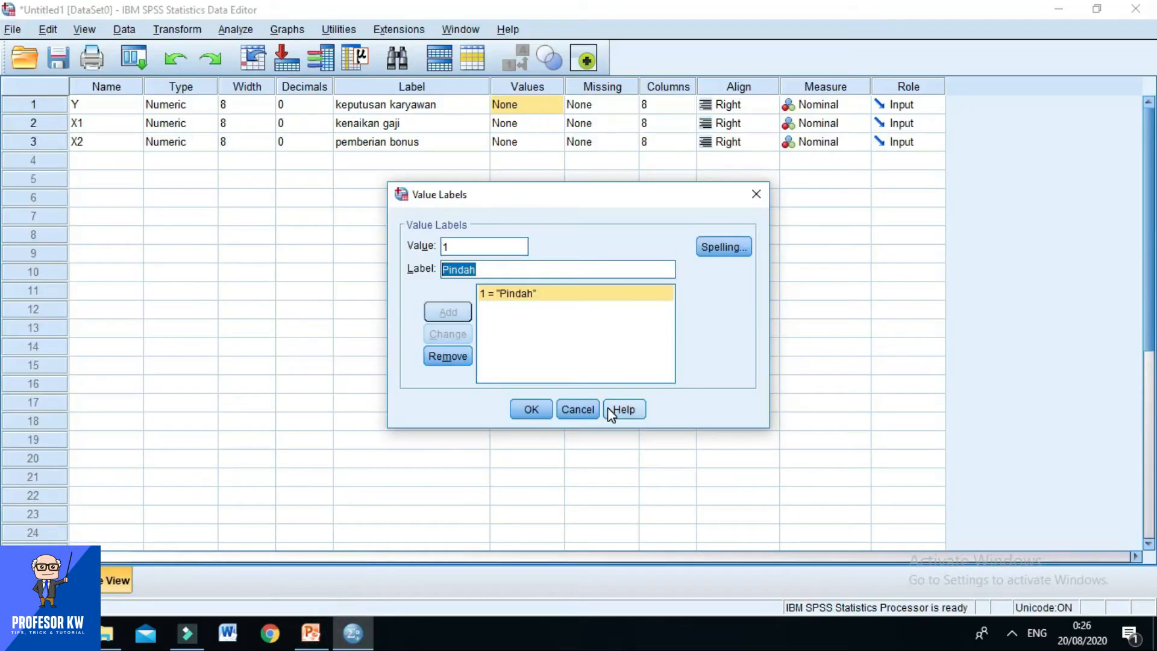
{"action": "type", "text": "Berhenti"}
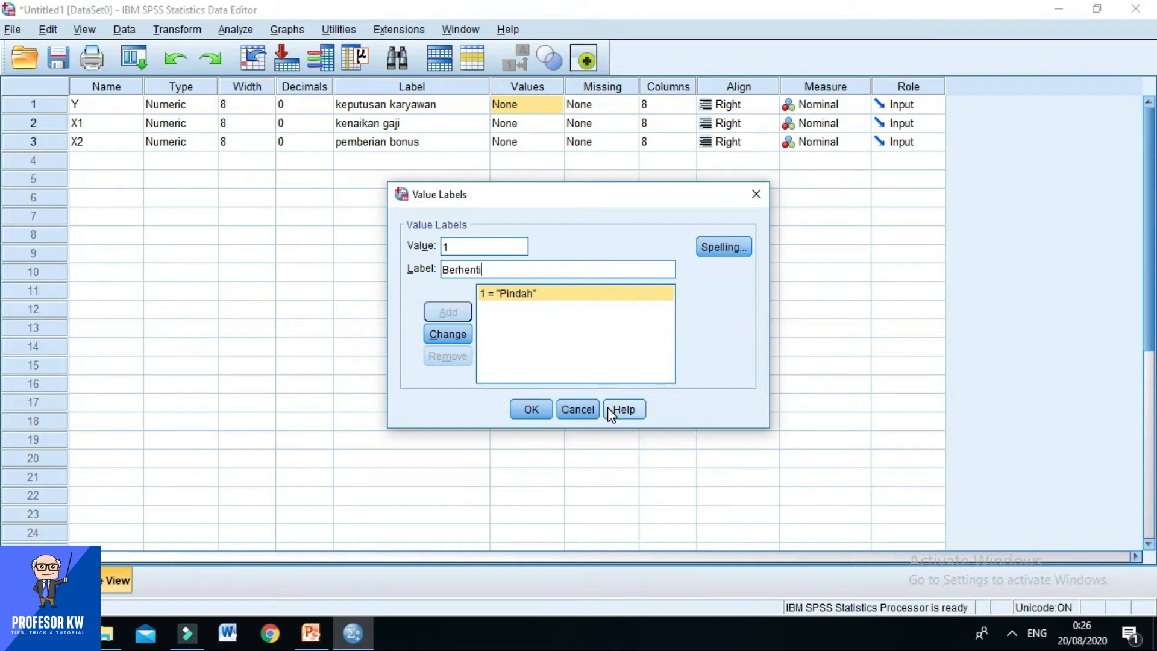
{"action": "left_click", "coordinate": [463, 335]}
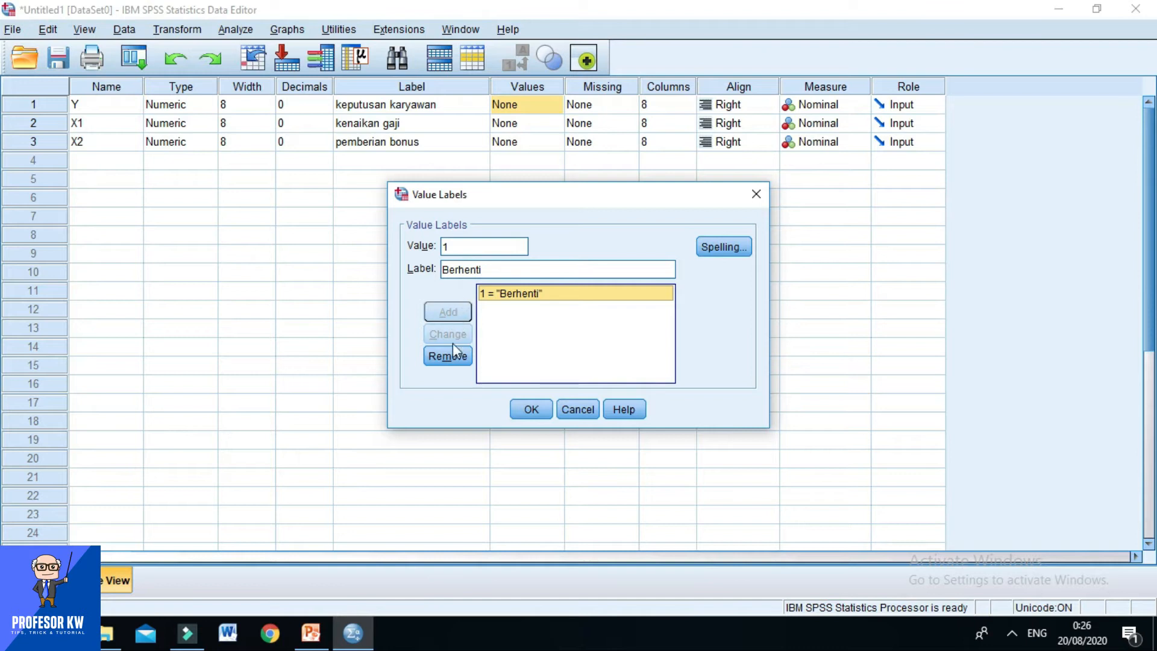
Add the label "Pindah" for value 2 of variable Y.
{"action": "left_click", "coordinate": [463, 245]}
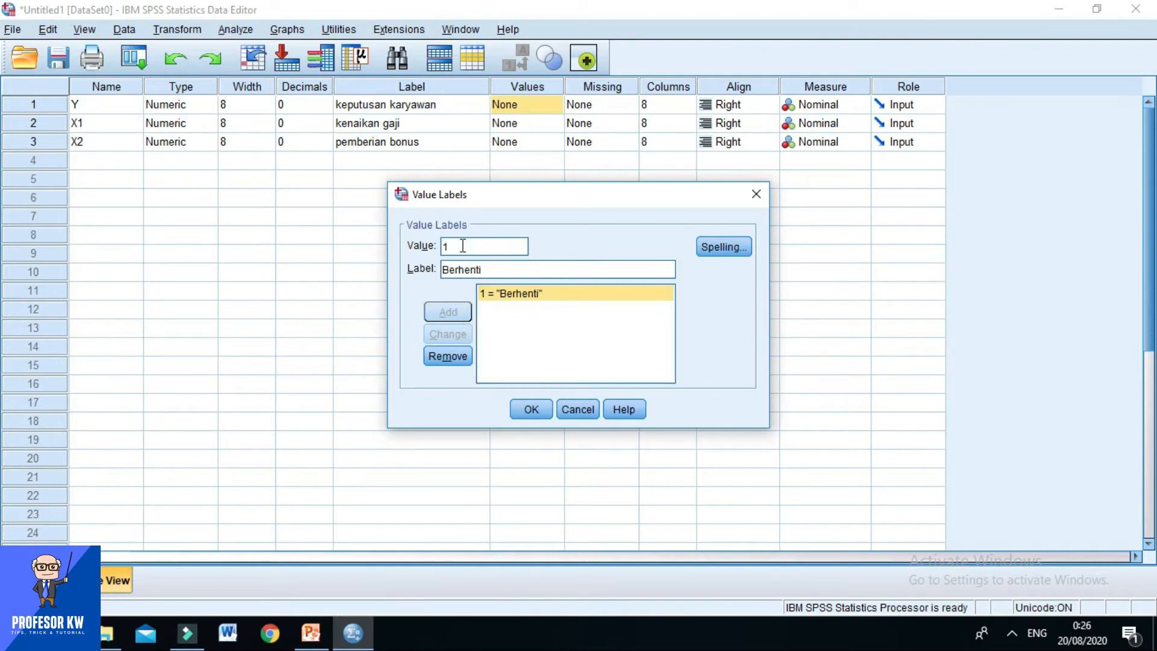
{"action": "key", "text": "BackSpace"}
{"action": "type", "text": "2"}
{"action": "double_click", "coordinate": [496, 270]}
{"action": "key", "text": "BackSpace"}
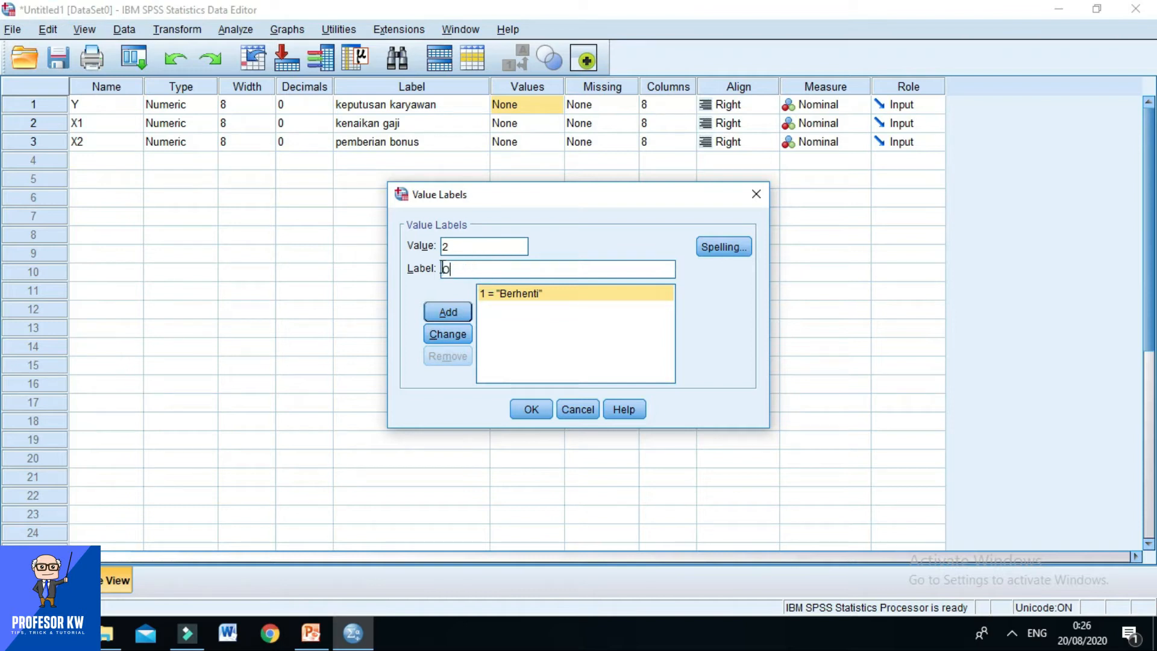
{"action": "type", "text": "Pindah"}
{"action": "left_click", "coordinate": [445, 311]}
Add the label "Bertahan" for value 3 of variable Y and apply the value labels.
{"action": "left_click", "coordinate": [454, 247]}
{"action": "type", "text": "3"}
{"action": "left_click", "coordinate": [460, 269]}
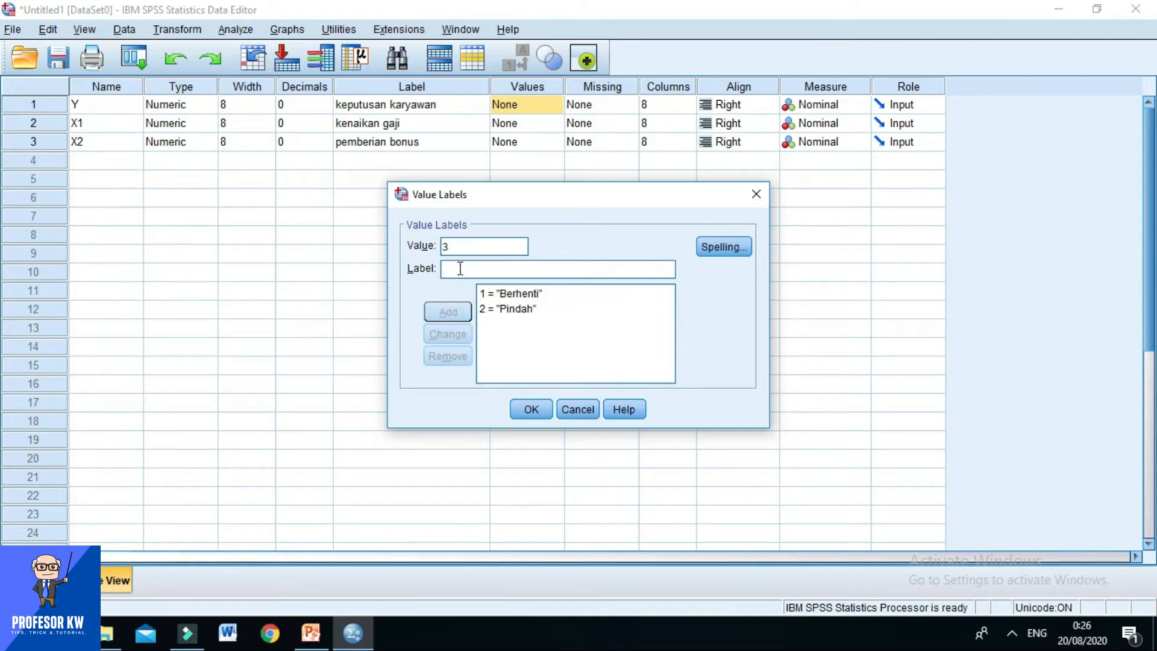
{"action": "type", "text": "Bertahan"}
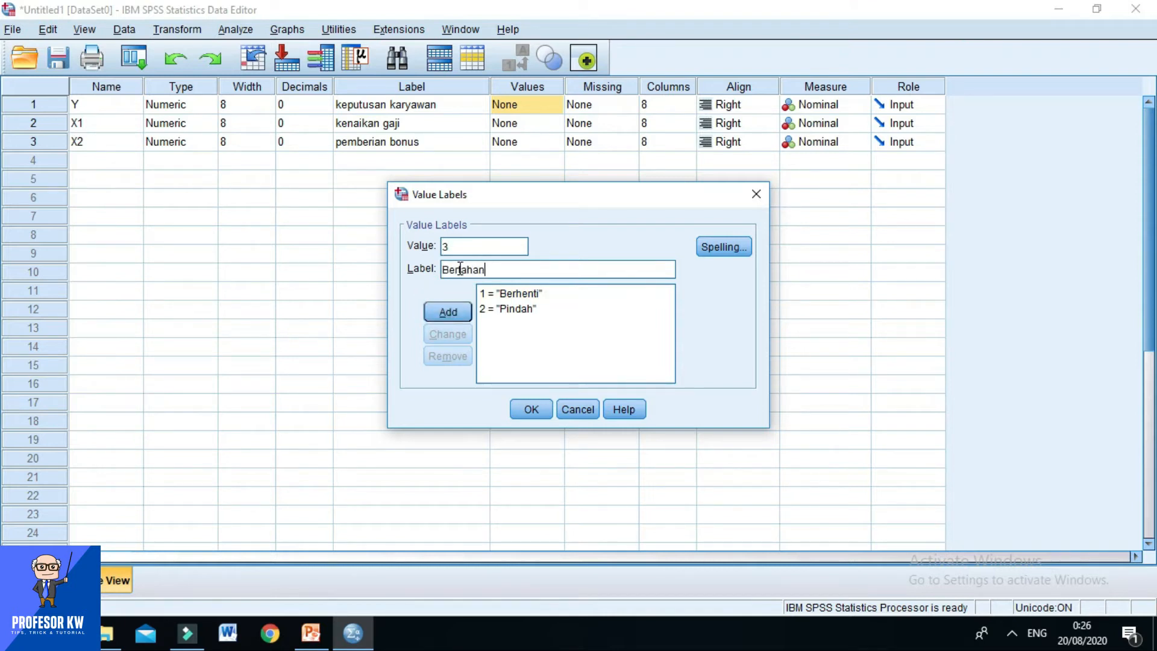
{"action": "left_click", "coordinate": [462, 310]}
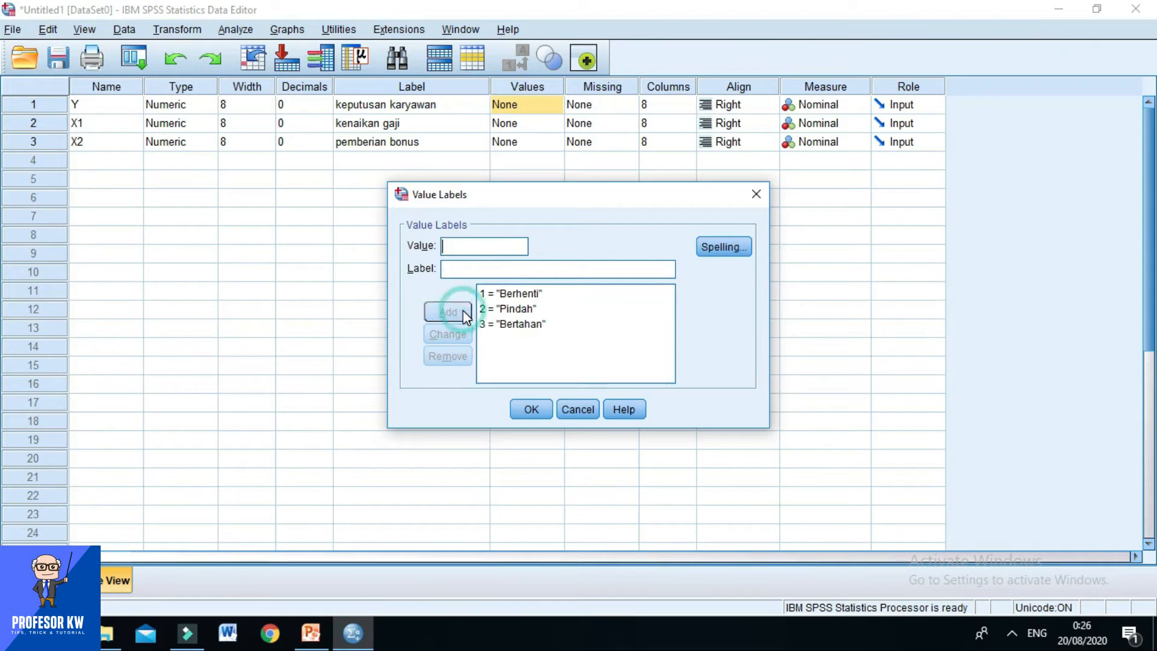
{"action": "left_click", "coordinate": [549, 409]}
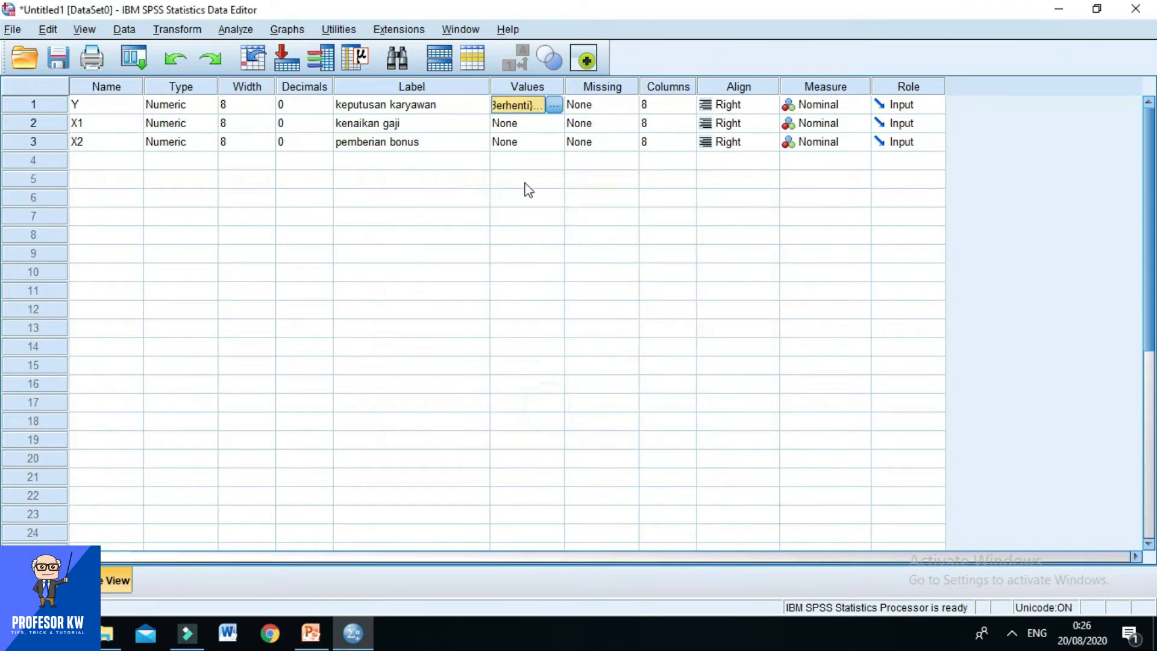
Check X1's category codes on the PowerPoint slide, and add the label "Tidak Naik Gaji" for value 0 of X1 in SPSS.
{"action": "left_click", "coordinate": [546, 123]}
{"action": "left_click", "coordinate": [553, 123]}
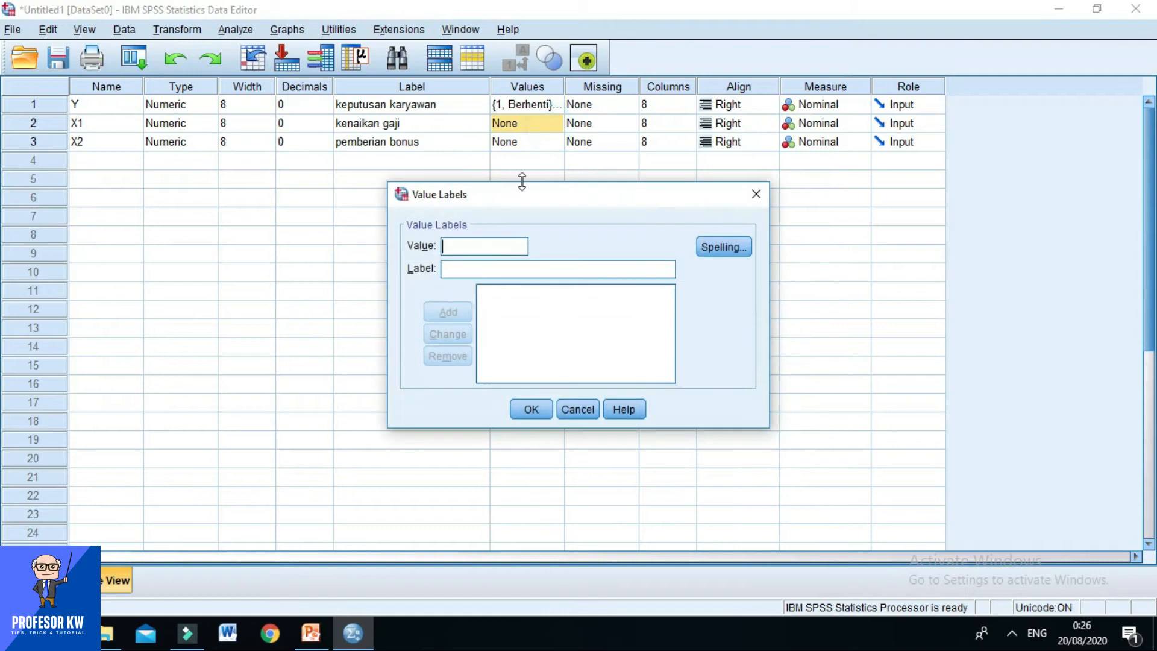
{"action": "left_click", "coordinate": [329, 646]}
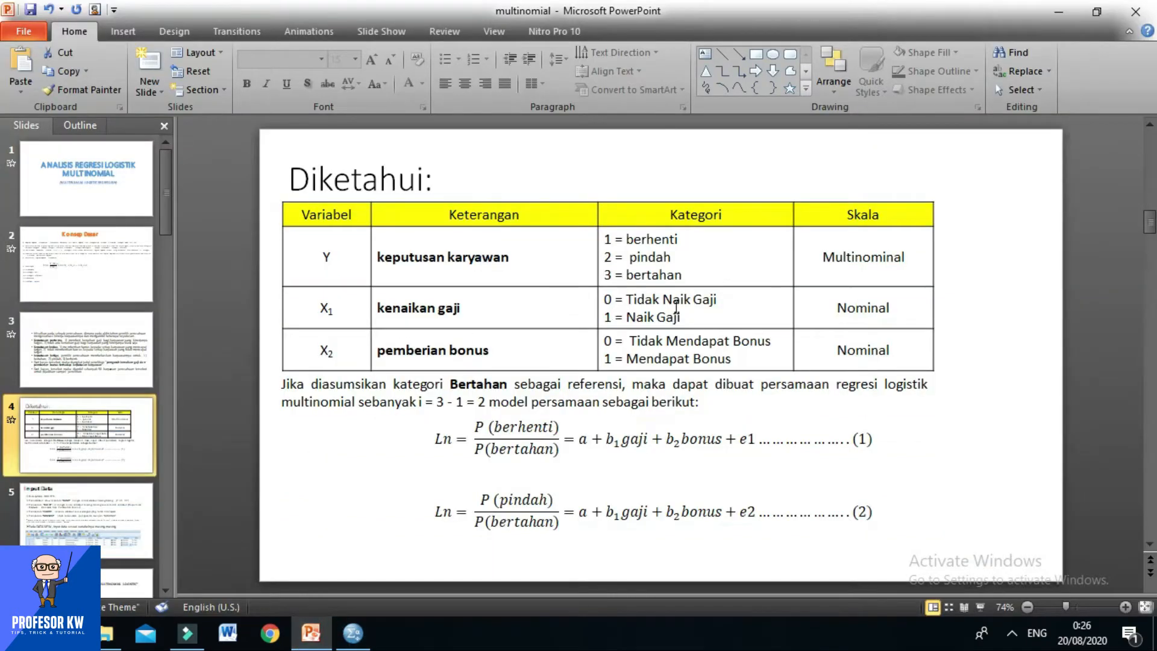
{"action": "left_click", "coordinate": [354, 641]}
{"action": "type", "text": "0"}
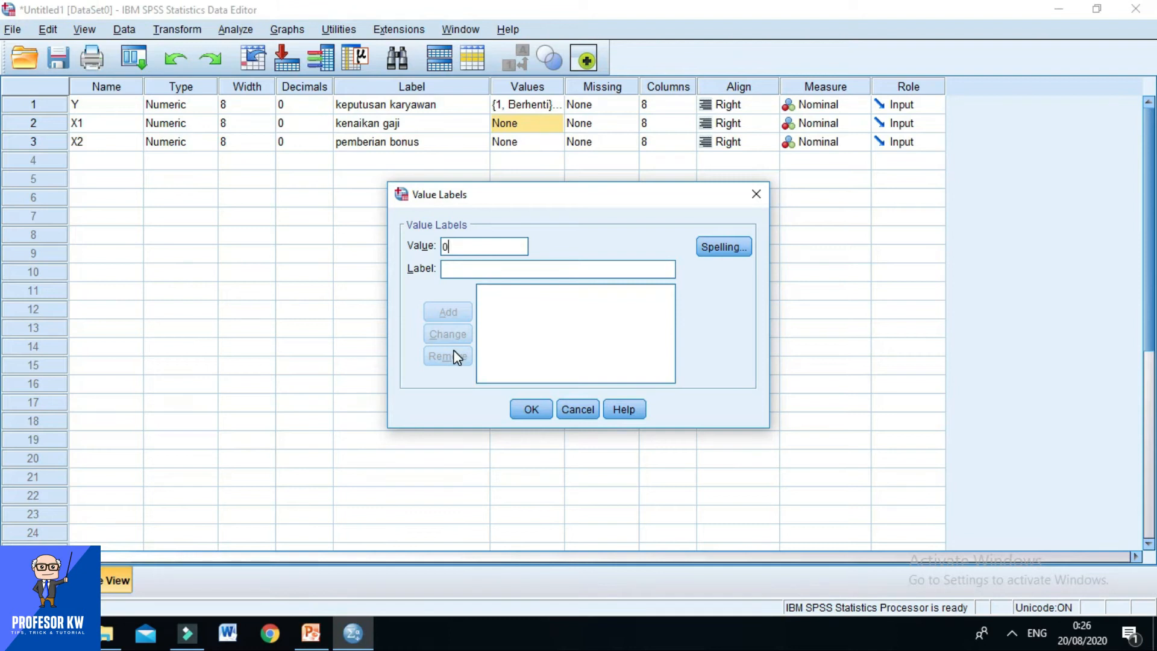
{"action": "left_click", "coordinate": [454, 268]}
{"action": "type", "text": "Ti"}
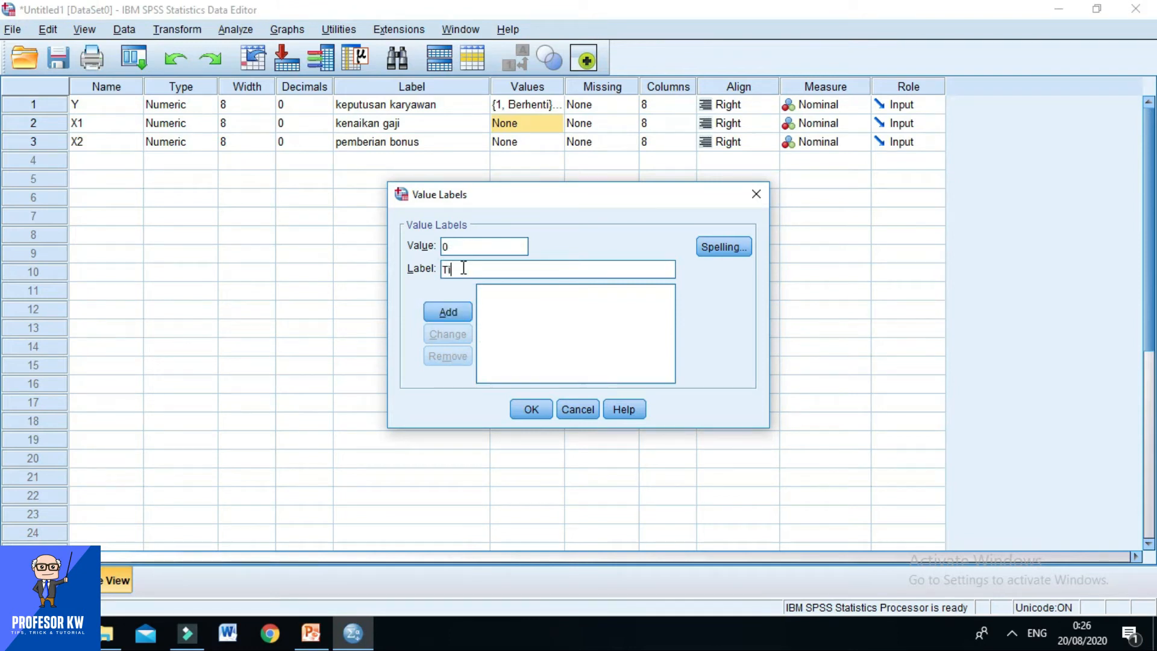
{"action": "type", "text": "dak Naik Gaji"}
{"action": "left_click", "coordinate": [447, 313]}
Add the label "Naik Gaji" for value 1 of variable X1 and apply the value labels.
{"action": "type", "text": "1"}
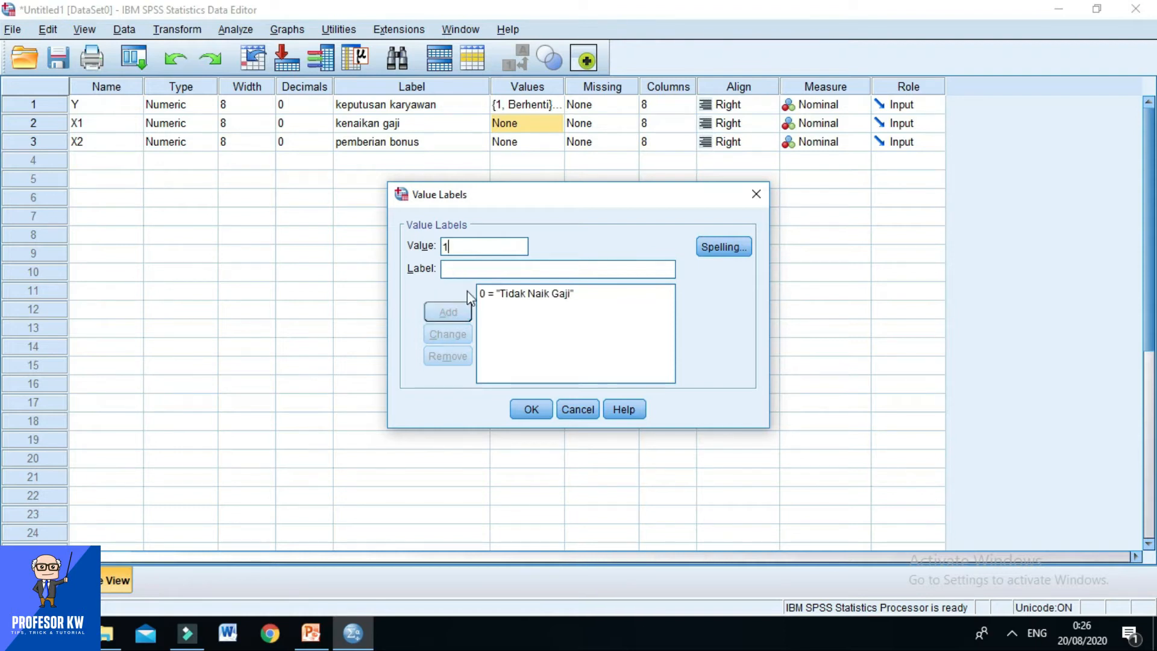
{"action": "left_click", "coordinate": [467, 272]}
{"action": "type", "text": "Naik Gaji"}
{"action": "left_click", "coordinate": [437, 312]}
{"action": "left_click", "coordinate": [539, 410]}
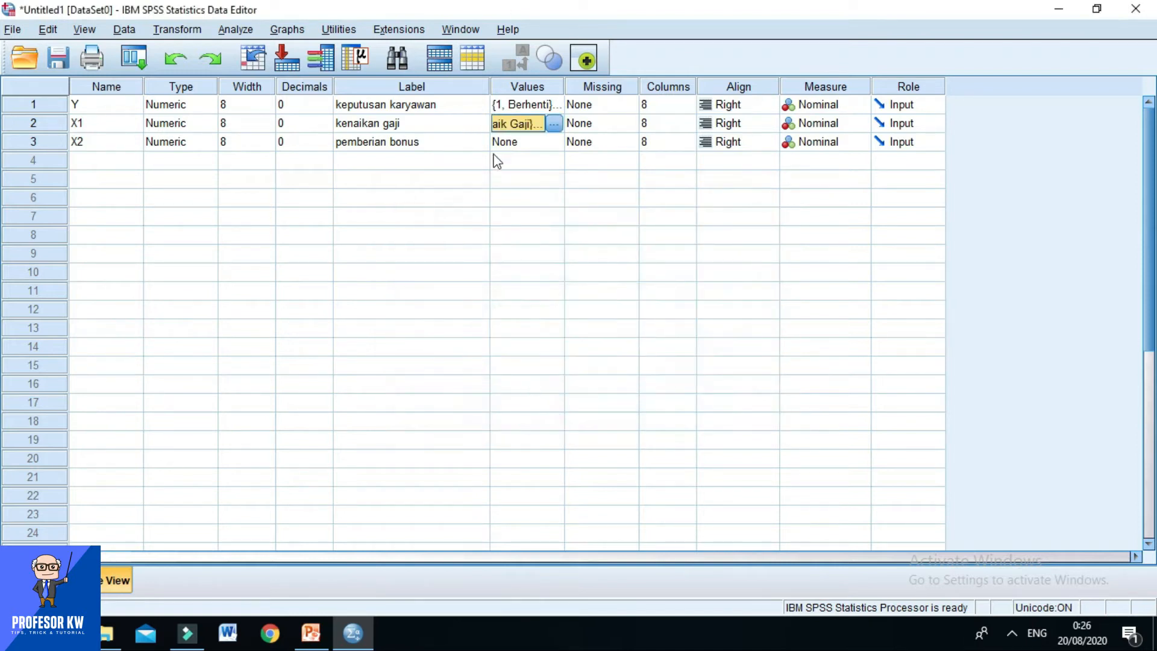
Open the value labels of variable X2 and add the label "Tidak mendapat bonus" for value 0.
{"action": "left_click", "coordinate": [542, 142]}
{"action": "left_click", "coordinate": [553, 142]}
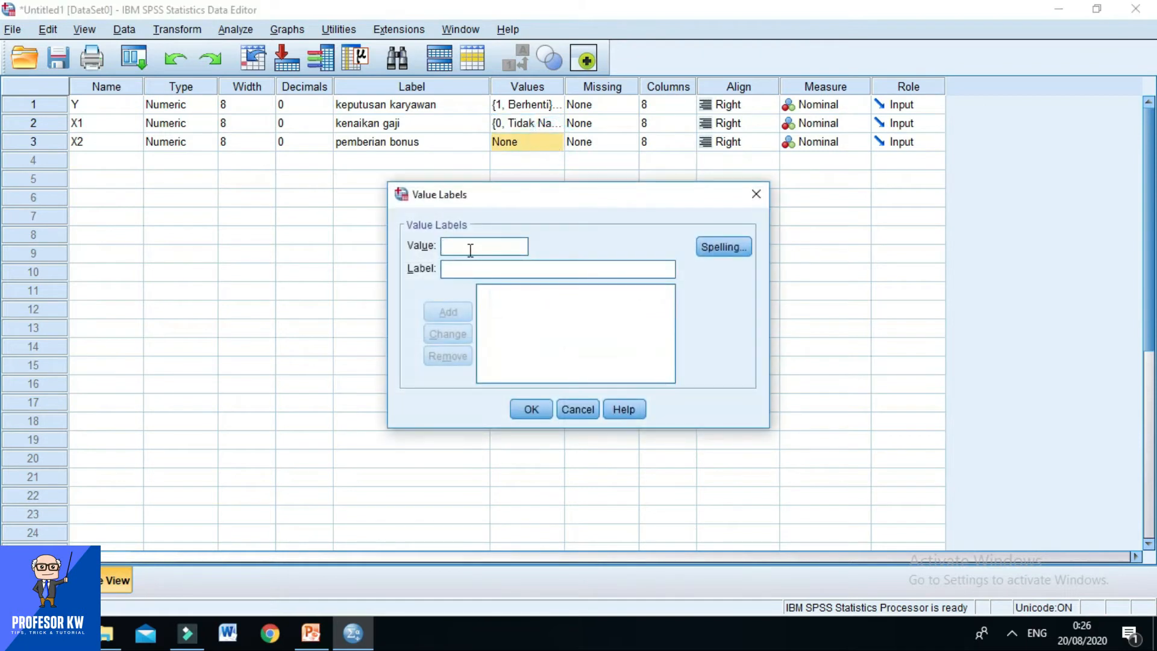
{"action": "type", "text": "0"}
{"action": "left_click", "coordinate": [462, 266]}
{"action": "type", "text": "Tidak mendapat bonus"}
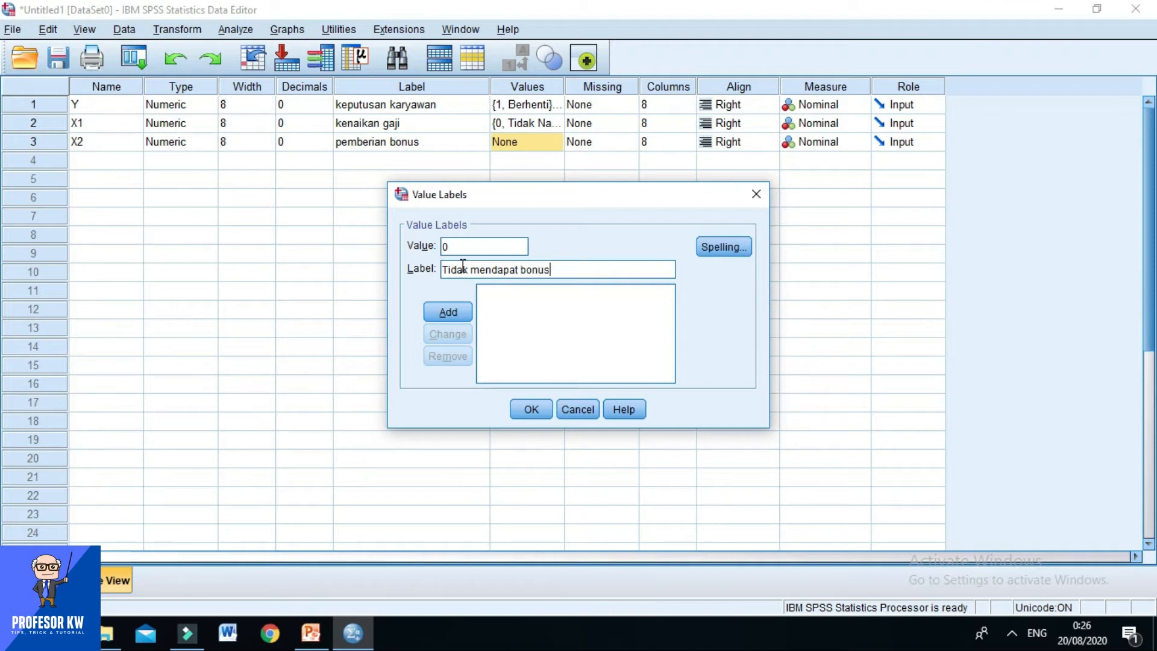
{"action": "left_click", "coordinate": [444, 312]}
Label value 1 of variable X2 as "mendapat bonus", apply the labels and switch to the data rows.
{"action": "type", "text": "1"}
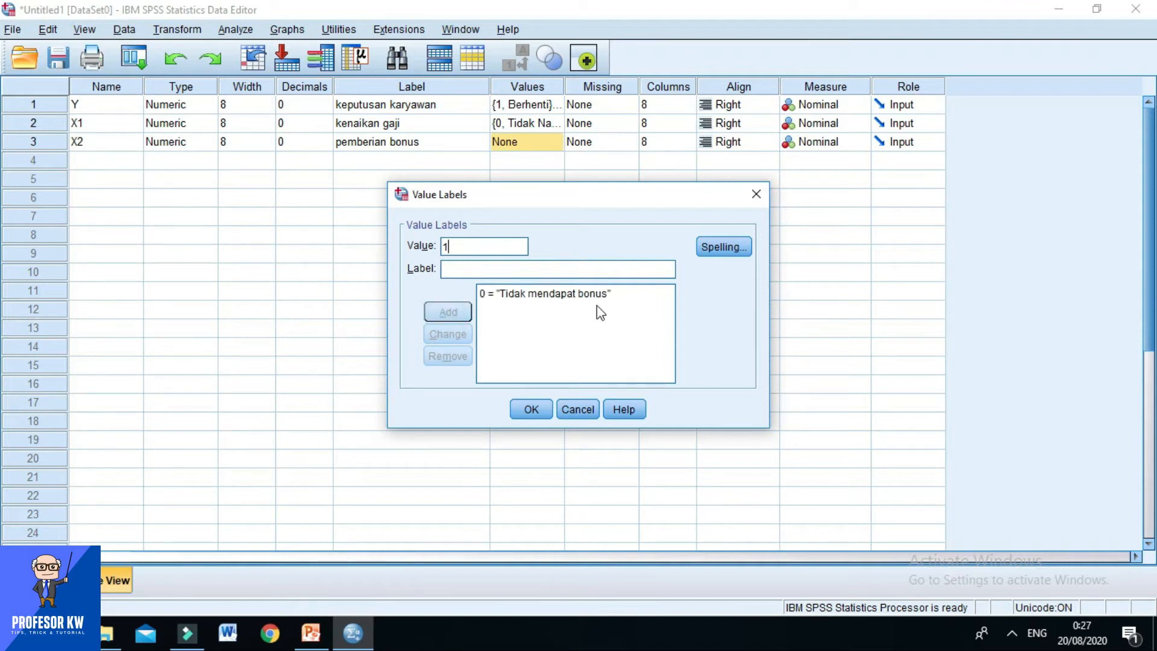
{"action": "left_click", "coordinate": [489, 270]}
{"action": "type", "text": "mendapa"}
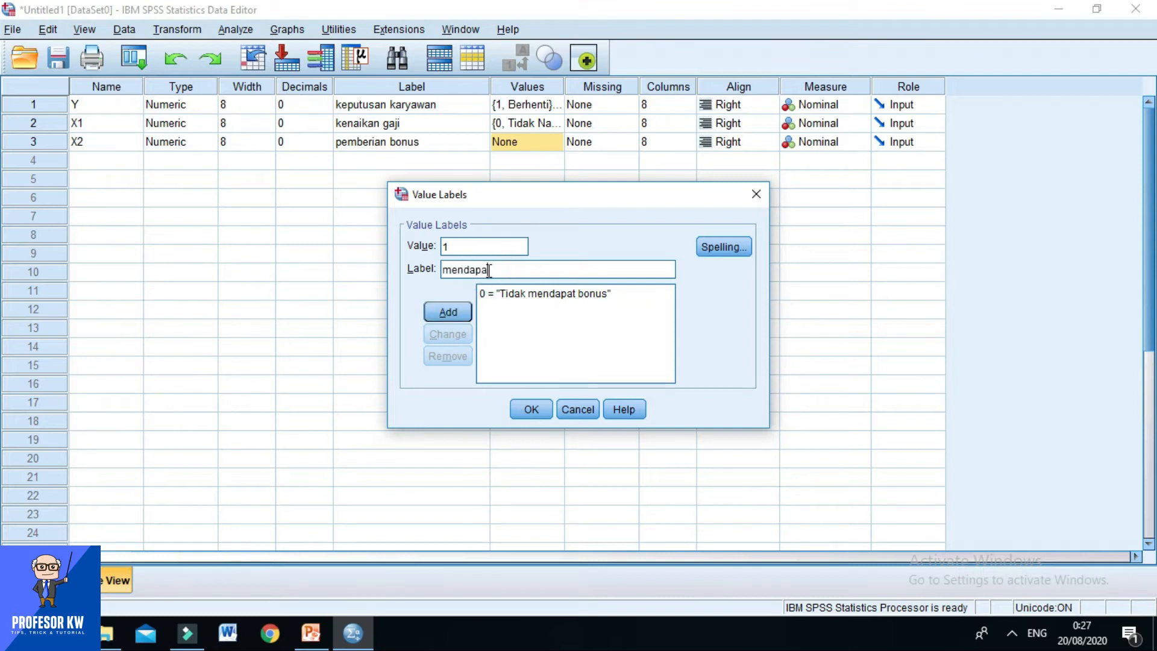
{"action": "type", "text": "t bonus"}
{"action": "left_click", "coordinate": [448, 315]}
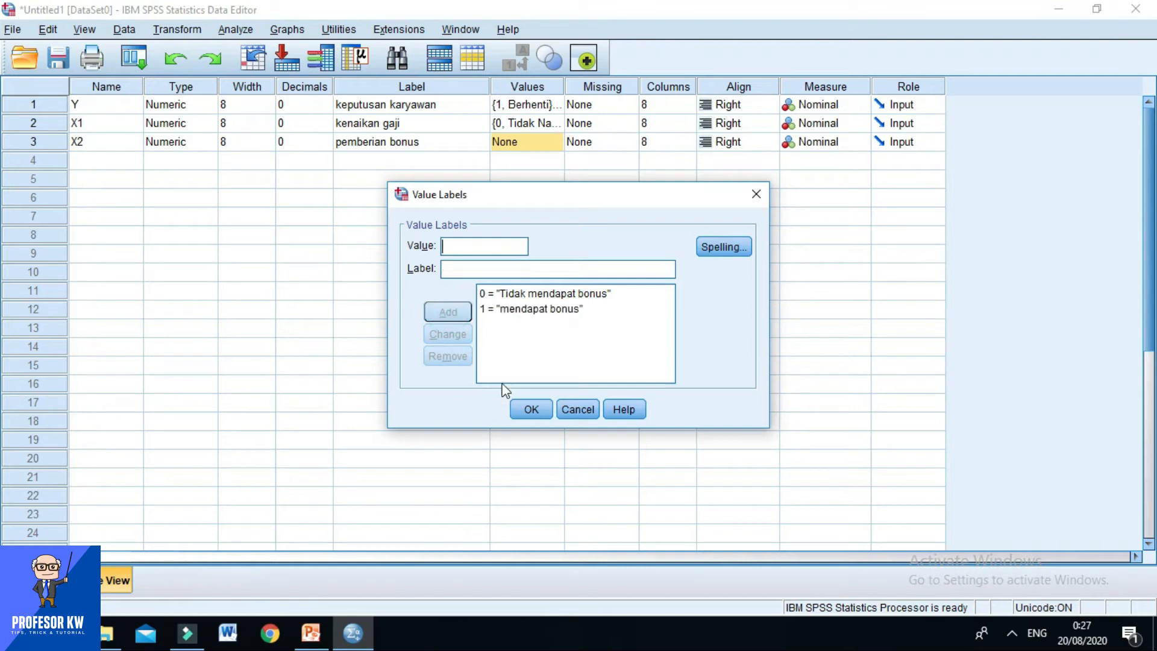
{"action": "left_click", "coordinate": [531, 410]}
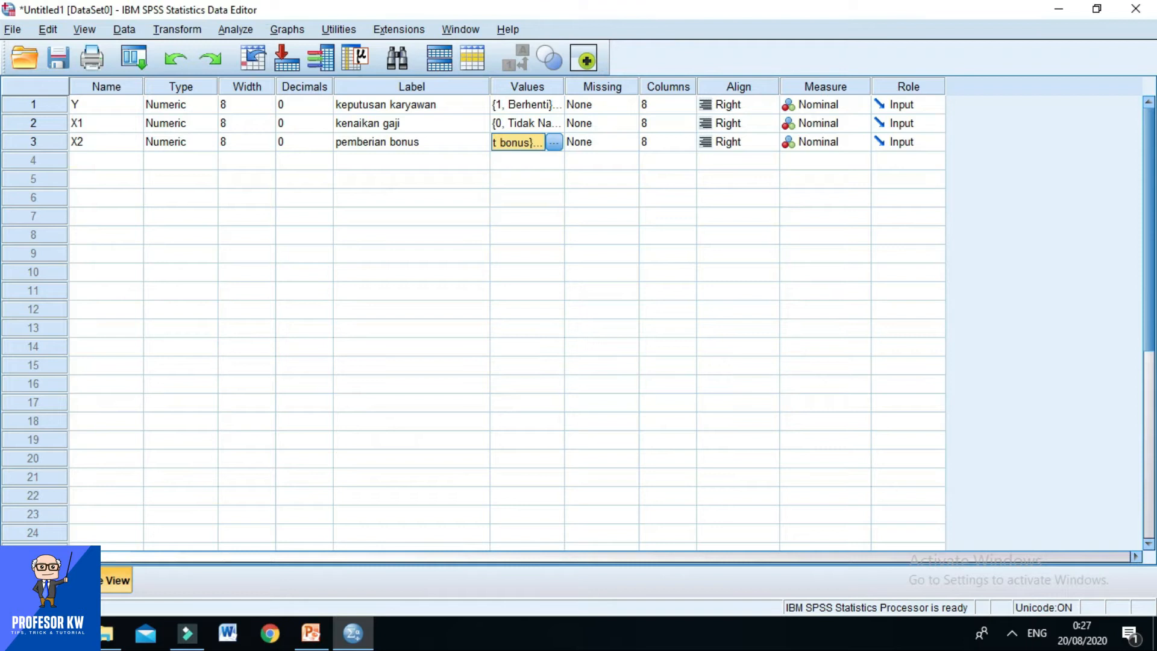
{"action": "left_click", "coordinate": [34, 579]}
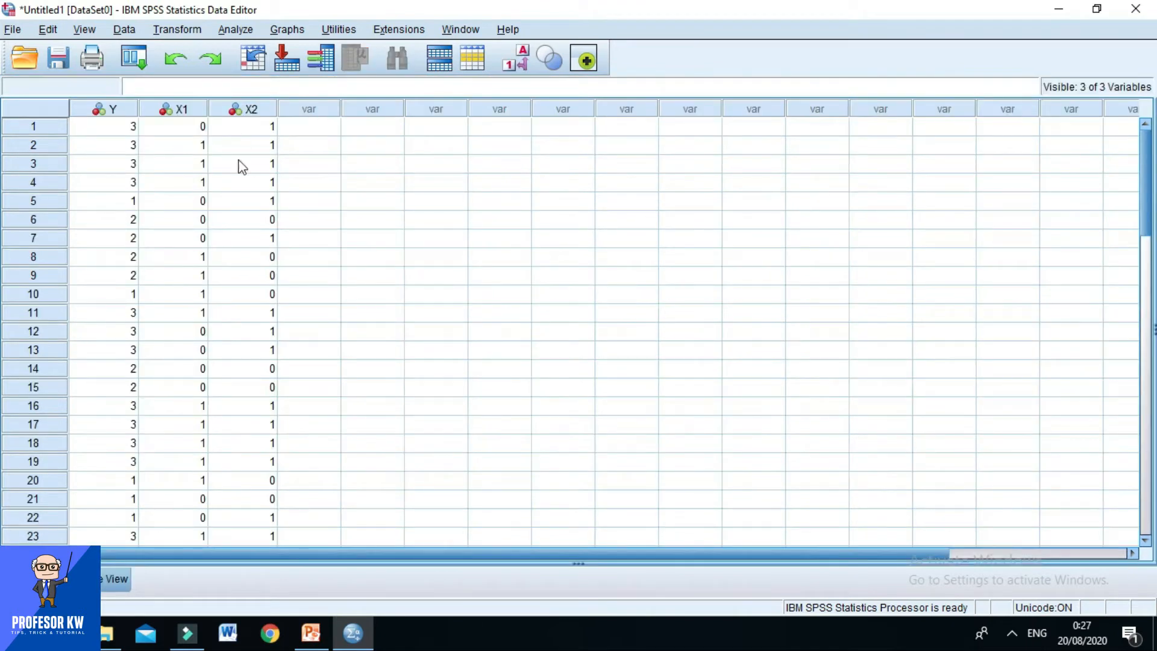
Review the variable definitions, and start a multinomial logistic regression with keputusan karyawan (Y) as the dependent variable.
{"action": "left_click", "coordinate": [115, 578]}
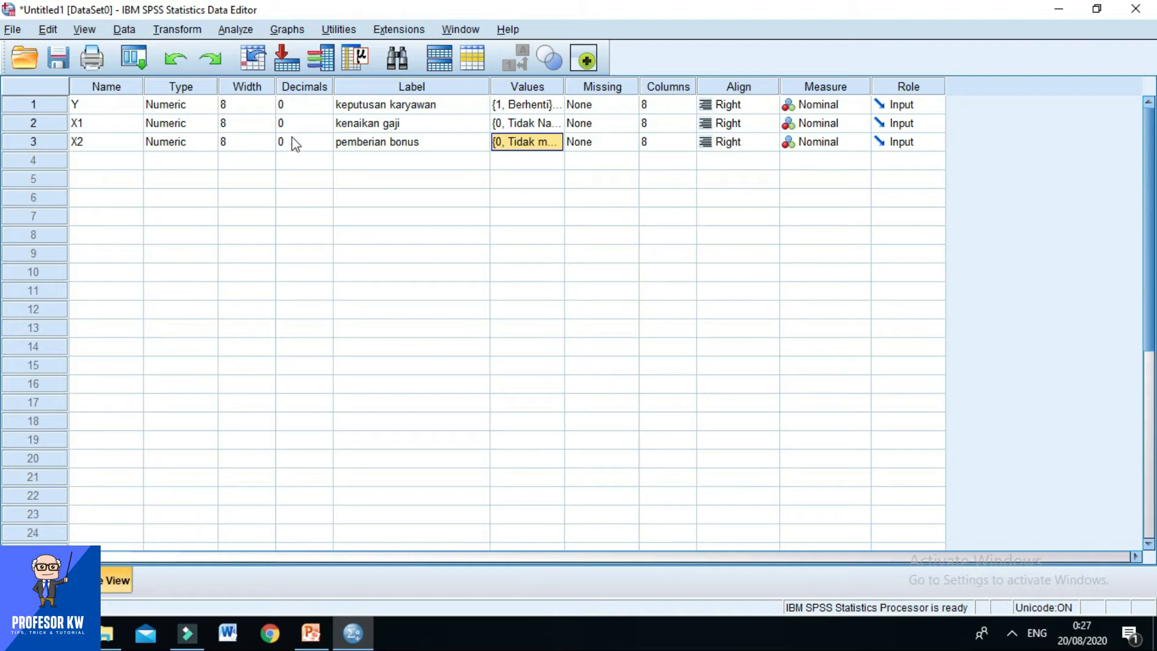
{"action": "left_click", "coordinate": [39, 580]}
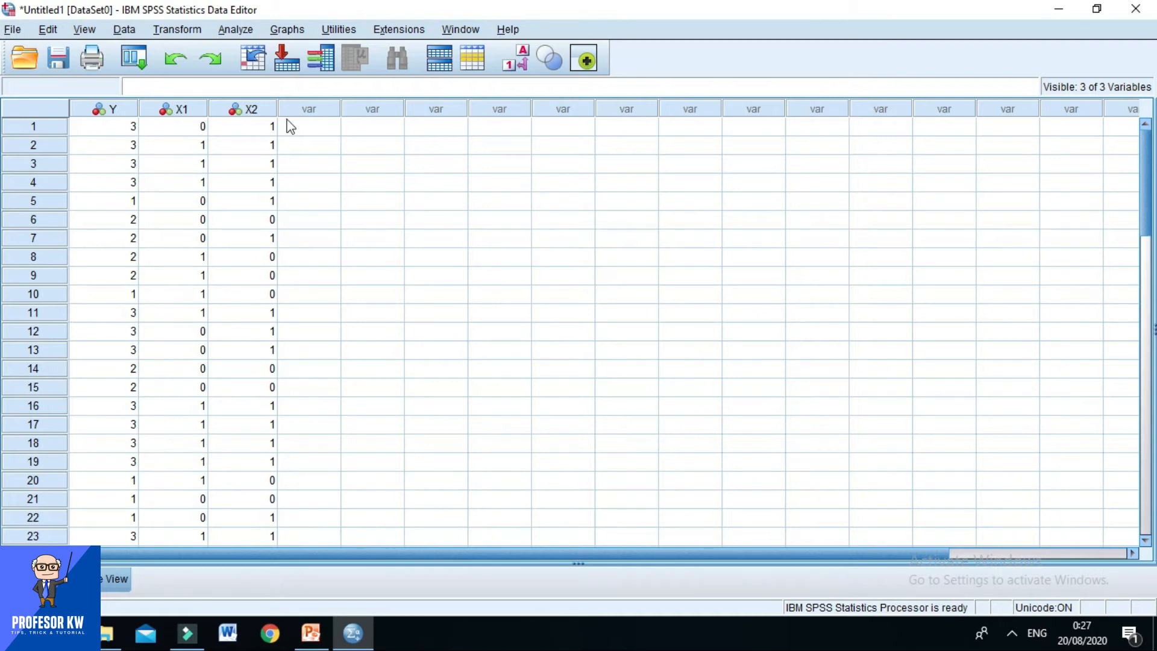
{"action": "left_click", "coordinate": [248, 33]}
{"action": "mouse_move", "coordinate": [276, 224]}
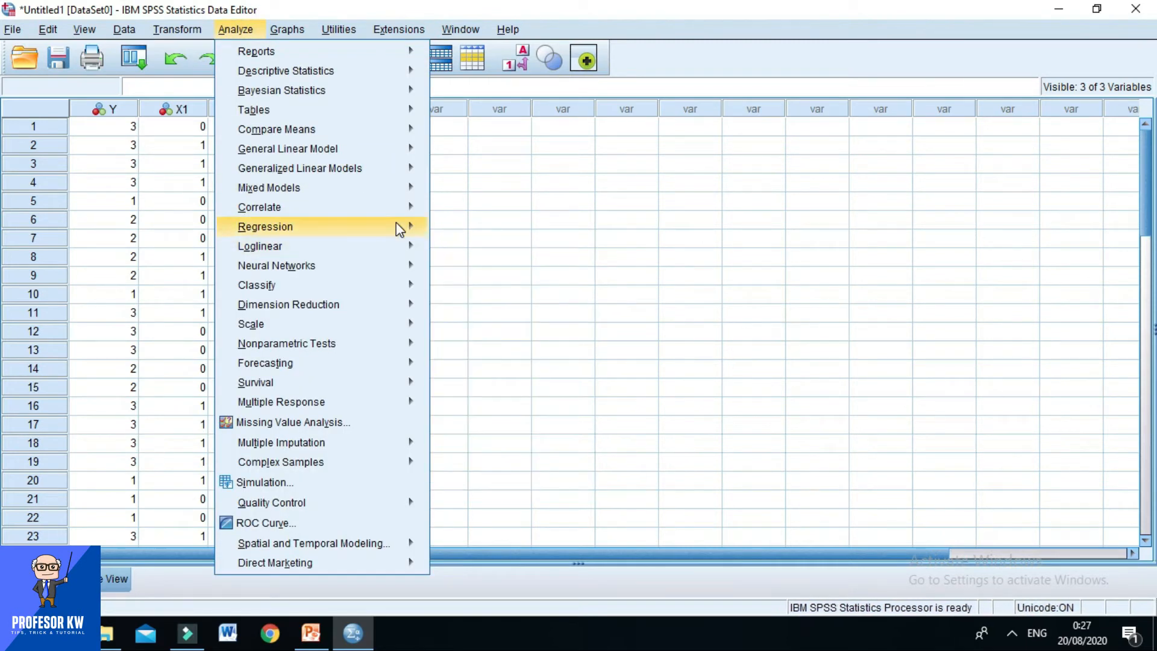
{"action": "mouse_move", "coordinate": [395, 223]}
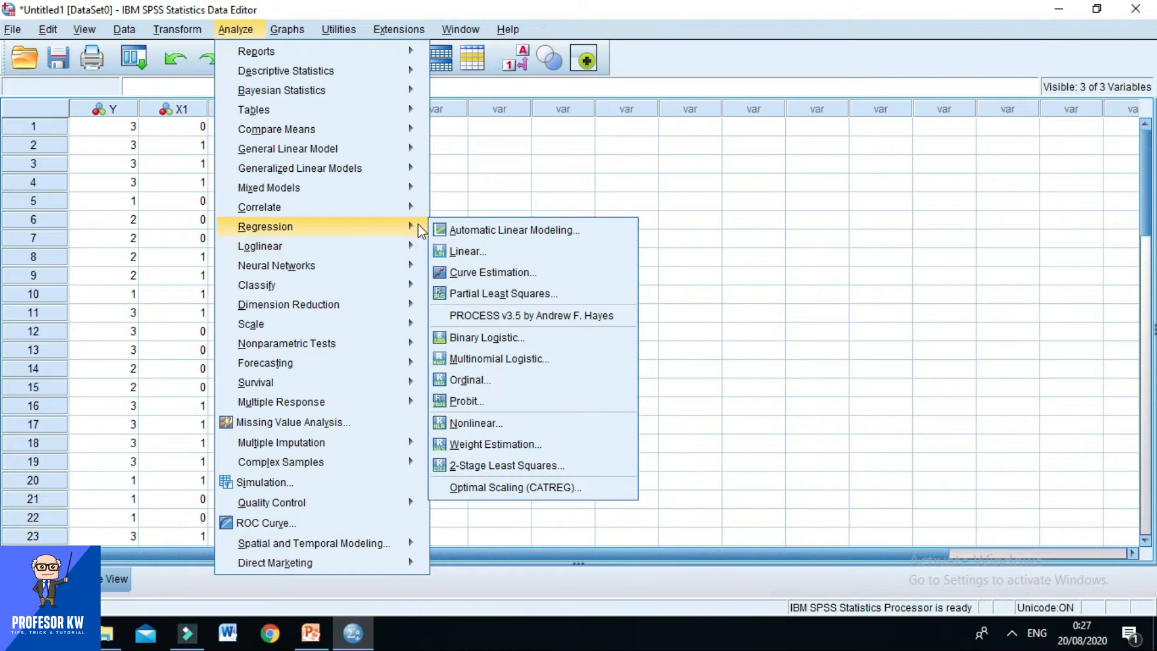
{"action": "left_click", "coordinate": [470, 359]}
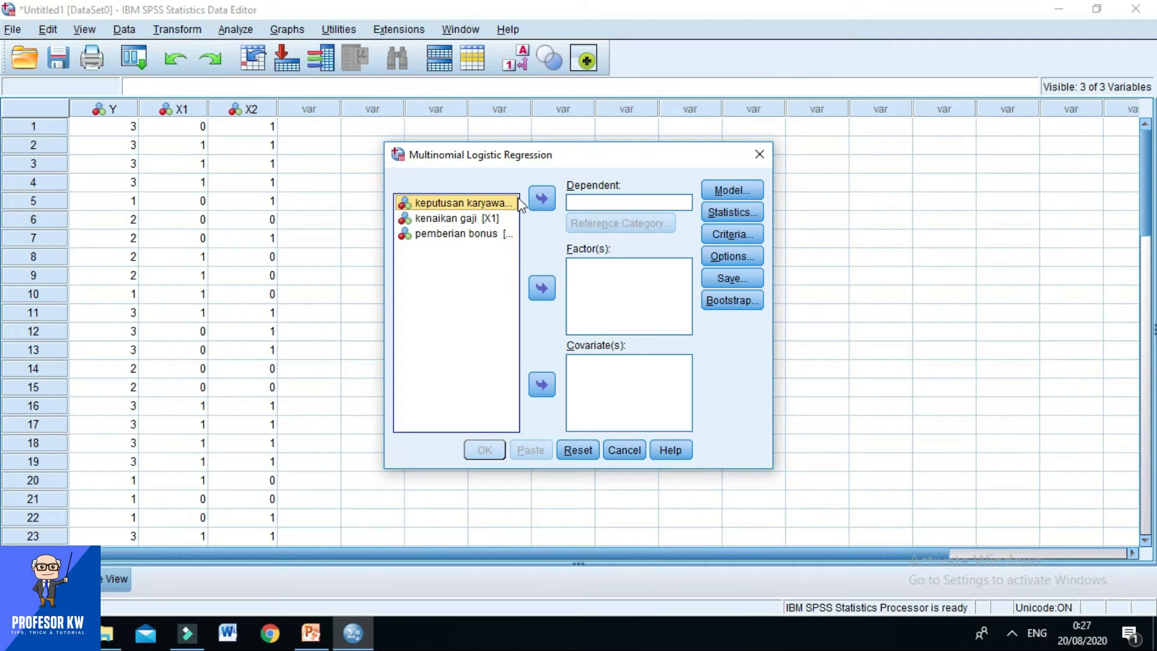
{"action": "left_click", "coordinate": [538, 199]}
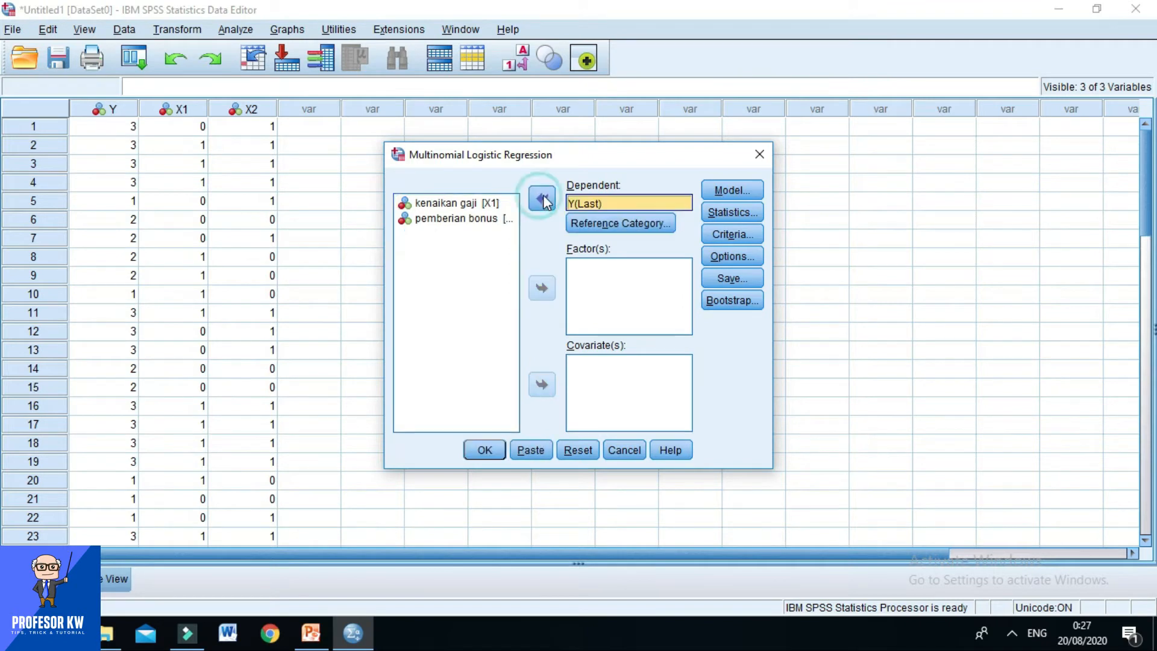
Add kenaikan gaji (X1) and pemberian bonus (X2) together as factors of the regression.
{"action": "left_click", "coordinate": [491, 205]}
{"action": "key", "text": "shift+Down"}
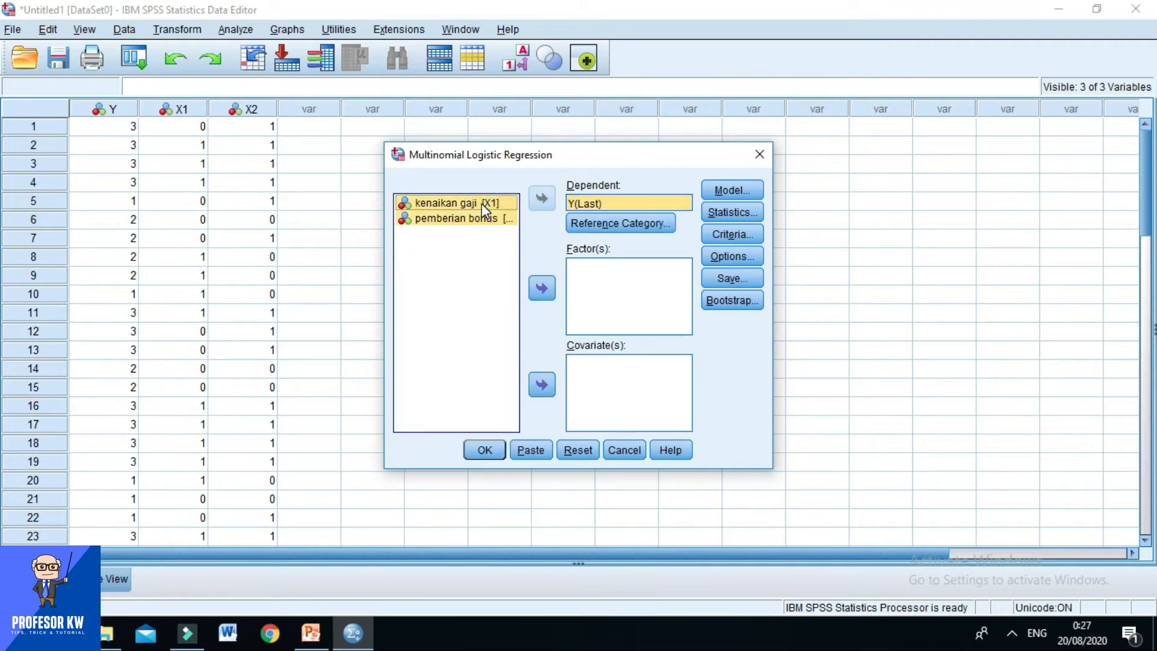
{"action": "left_click", "coordinate": [542, 289]}
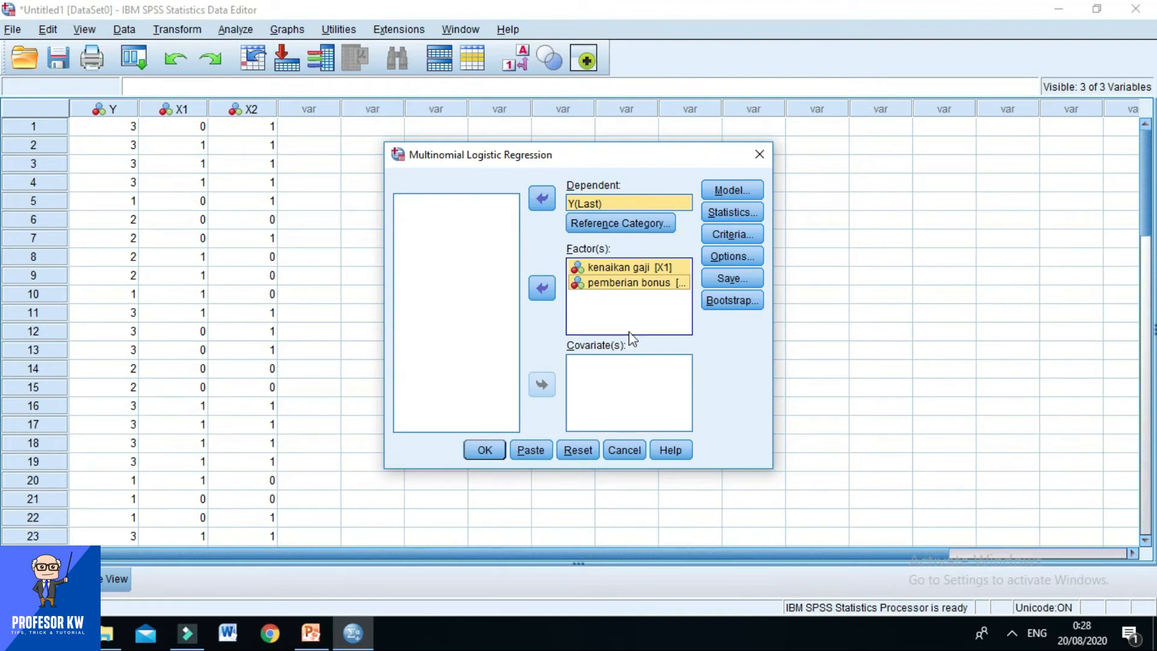
Accept the last category as reference in ascending order, and the main effects model with intercept.
{"action": "left_click", "coordinate": [634, 229]}
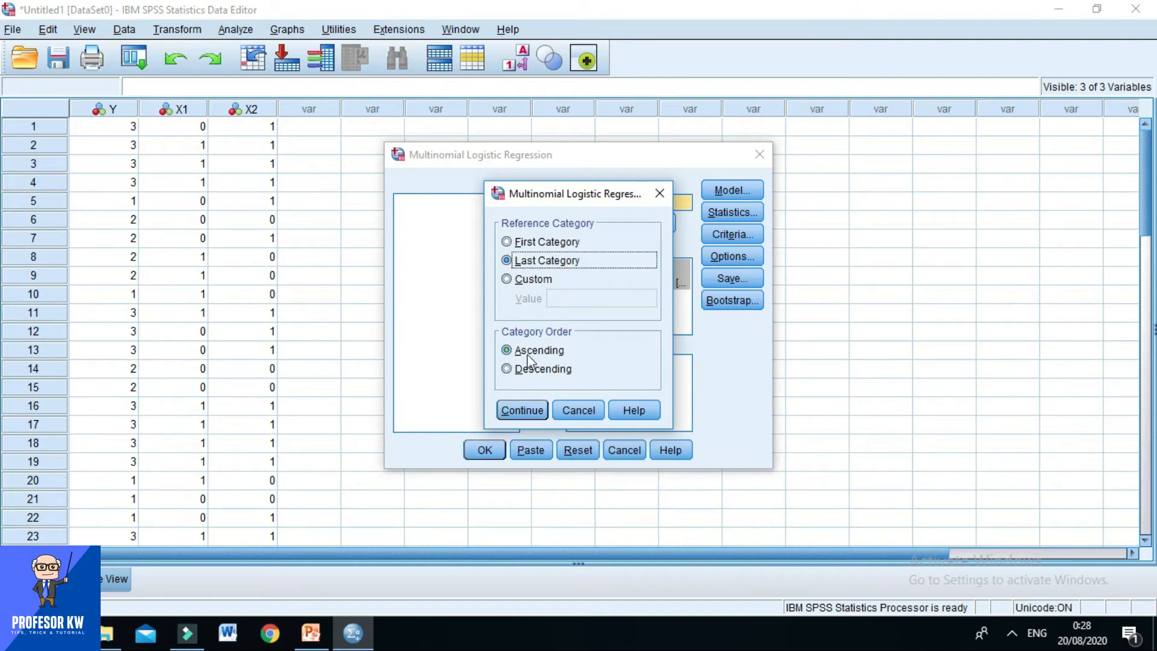
{"action": "left_click", "coordinate": [523, 410]}
{"action": "left_click", "coordinate": [724, 191]}
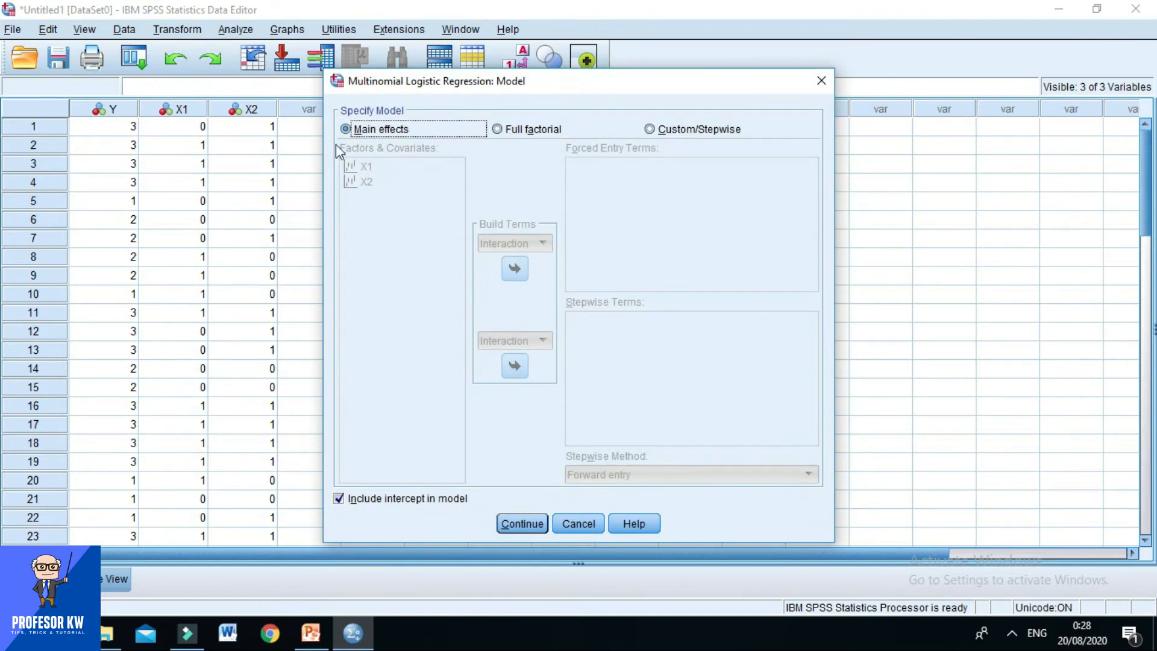
{"action": "left_click", "coordinate": [524, 524]}
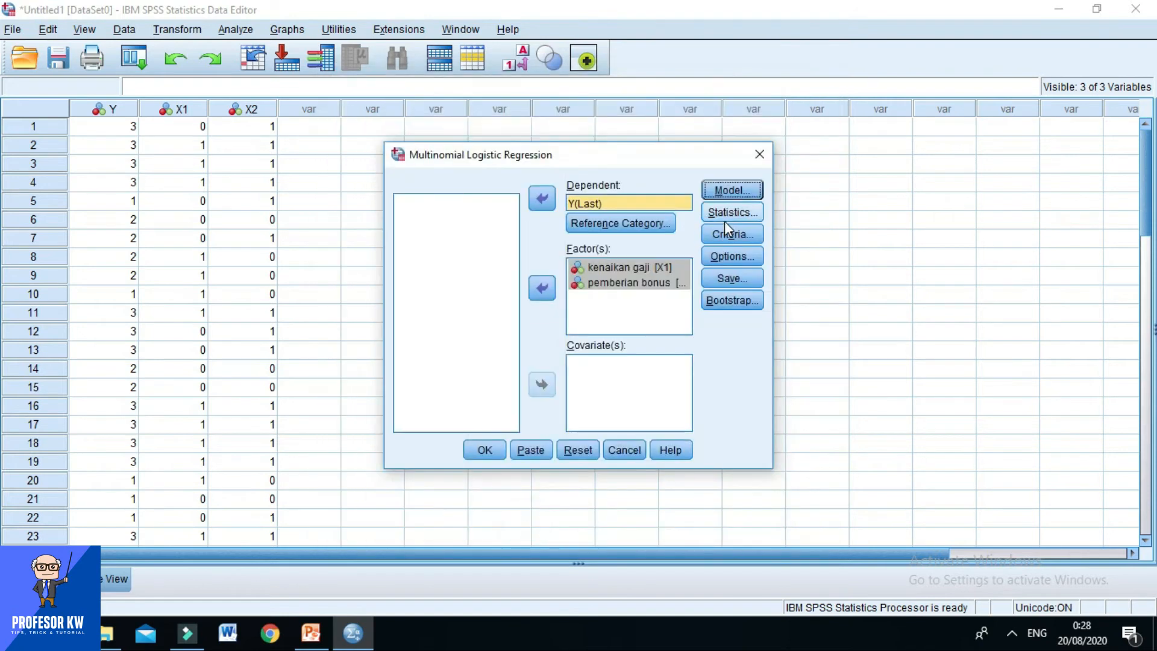
Include goodness-of-fit and the classification table in the regression statistics.
{"action": "left_click", "coordinate": [725, 214]}
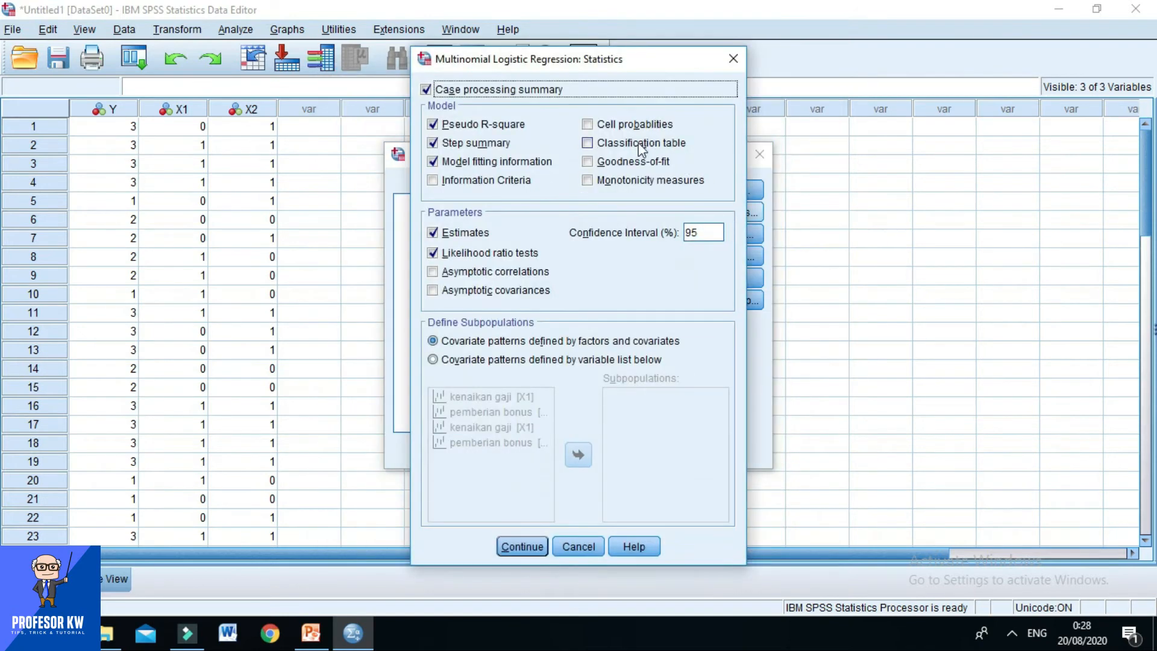
{"action": "left_click", "coordinate": [588, 164]}
{"action": "left_click", "coordinate": [593, 145]}
{"action": "left_click", "coordinate": [539, 548]}
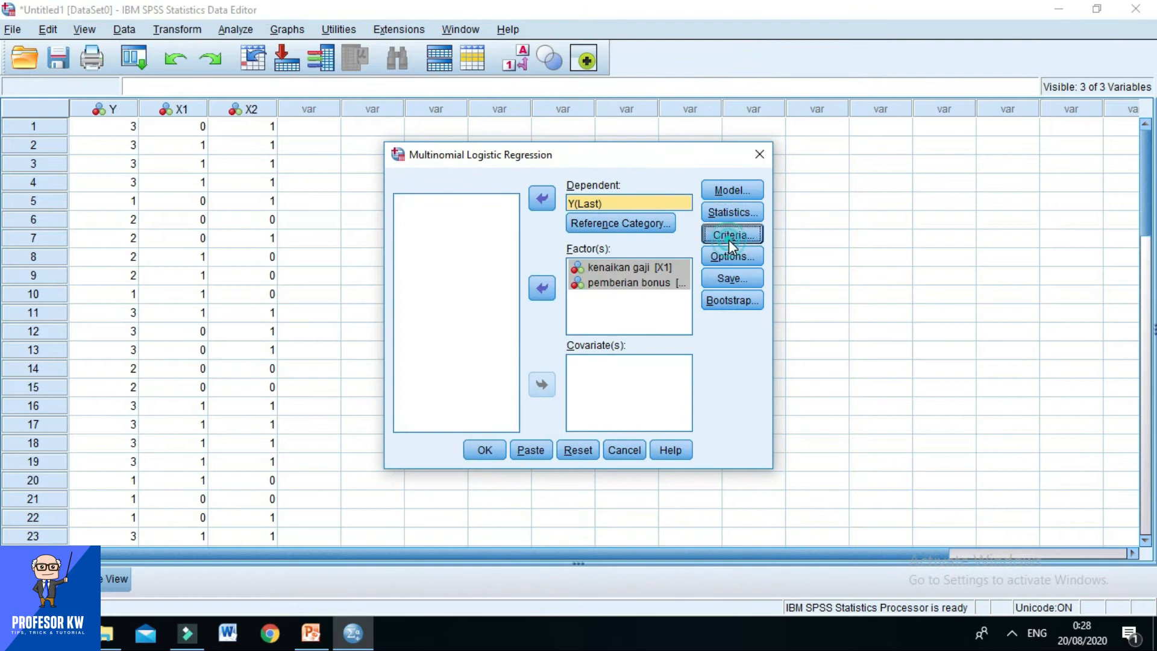
Accept the default convergence criteria, stepwise options and save settings, and run the multinomial logistic regression.
{"action": "left_click", "coordinate": [728, 240]}
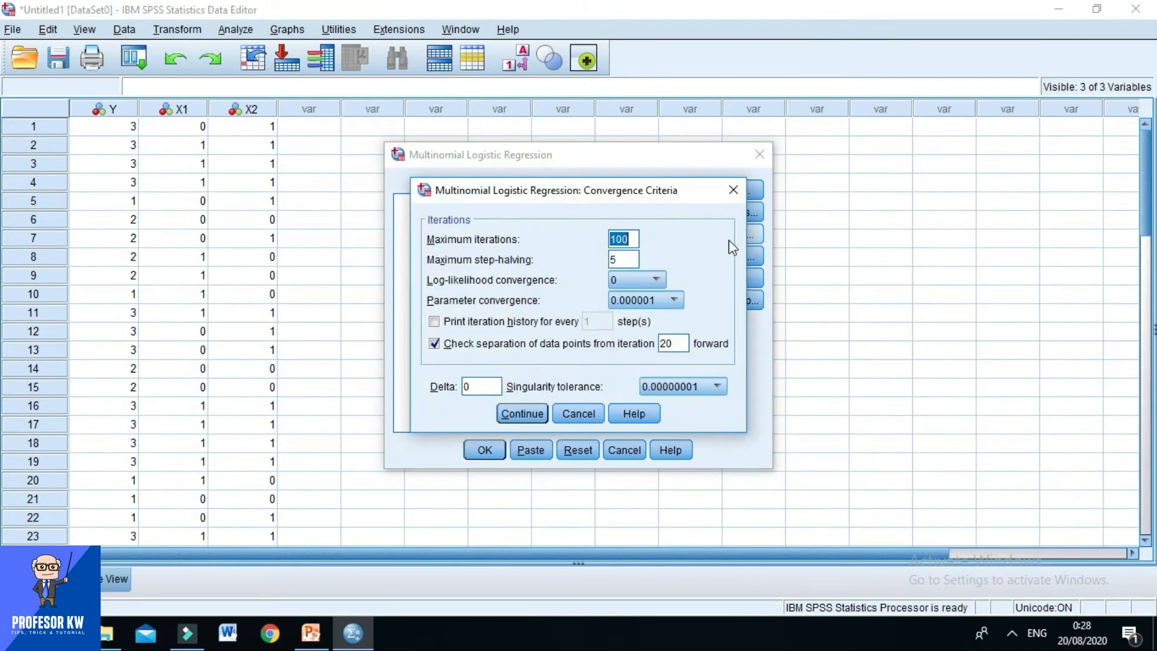
{"action": "left_click", "coordinate": [522, 414]}
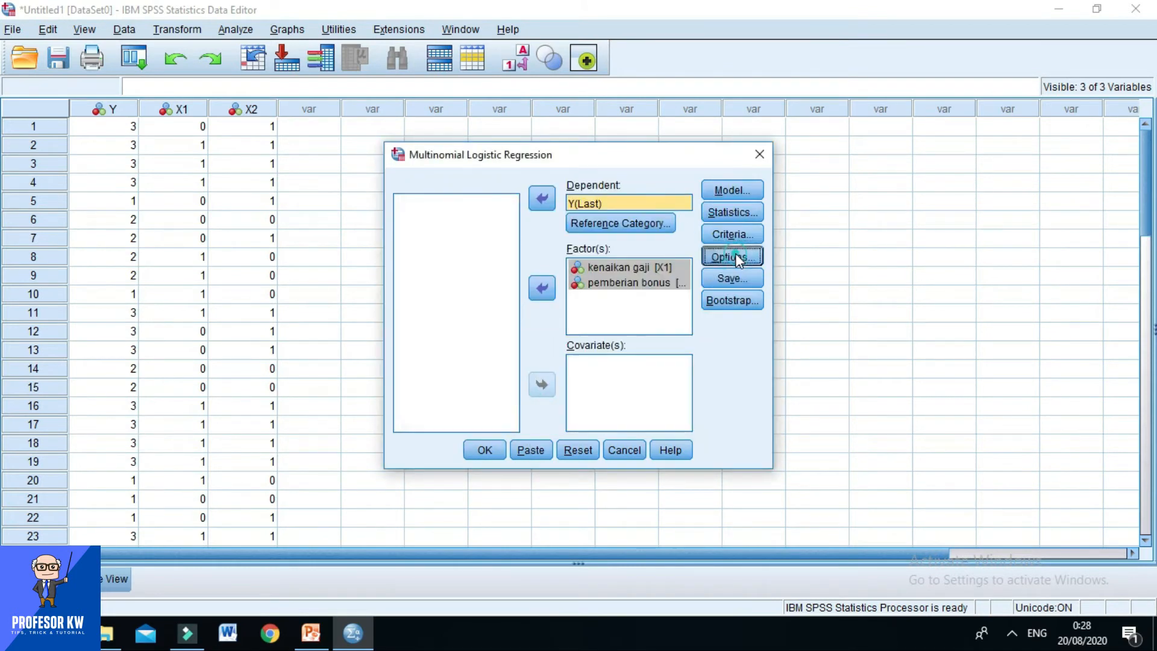
{"action": "left_click", "coordinate": [734, 253]}
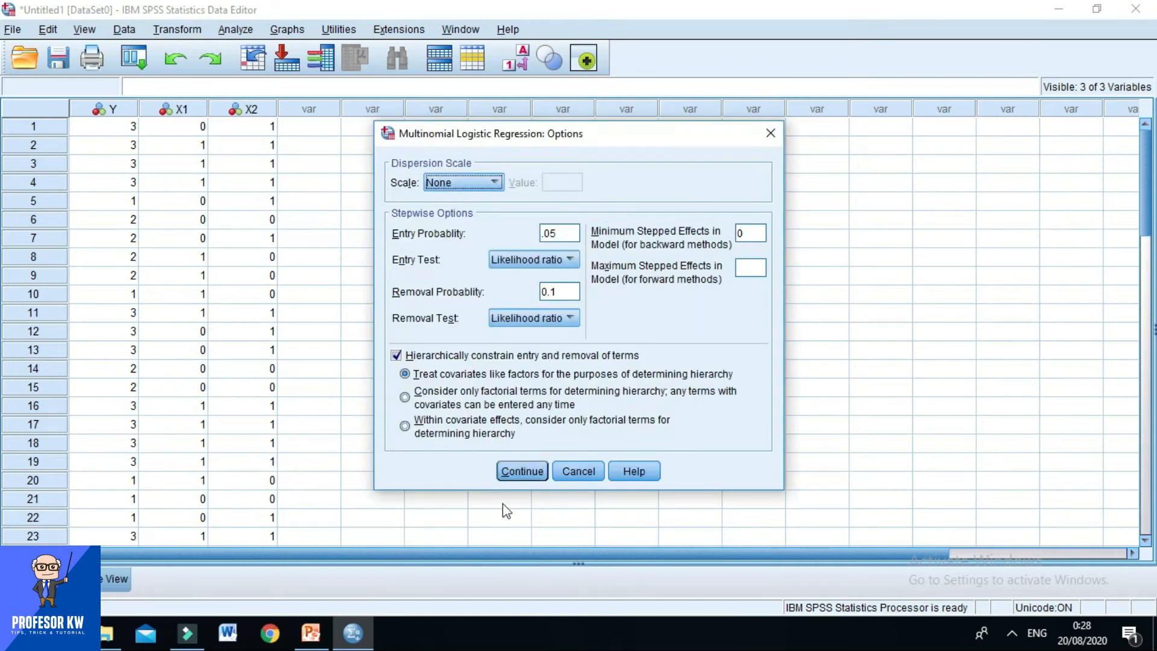
{"action": "left_click", "coordinate": [518, 472]}
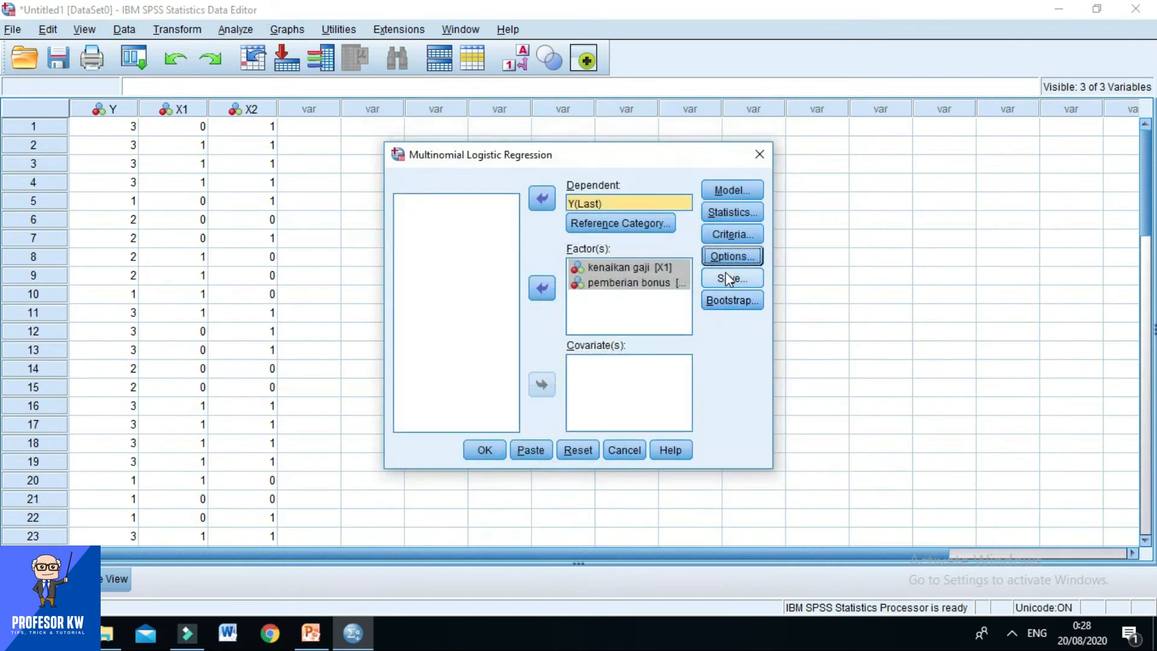
{"action": "left_click", "coordinate": [724, 286]}
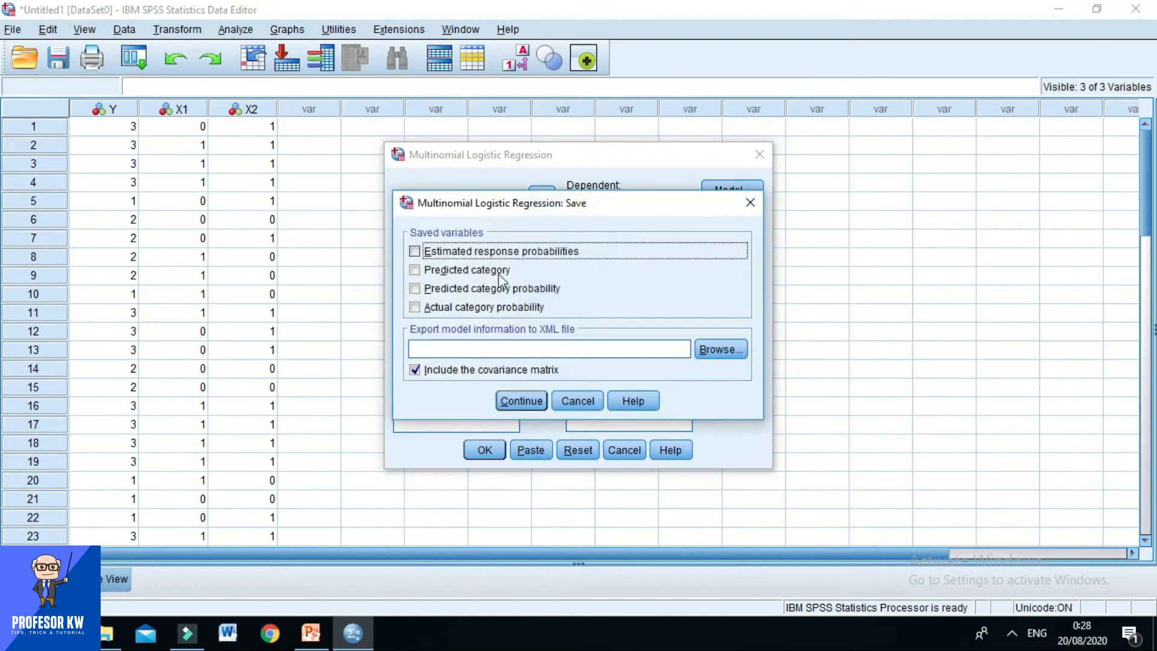
{"action": "left_click", "coordinate": [524, 399]}
{"action": "left_click", "coordinate": [483, 459]}
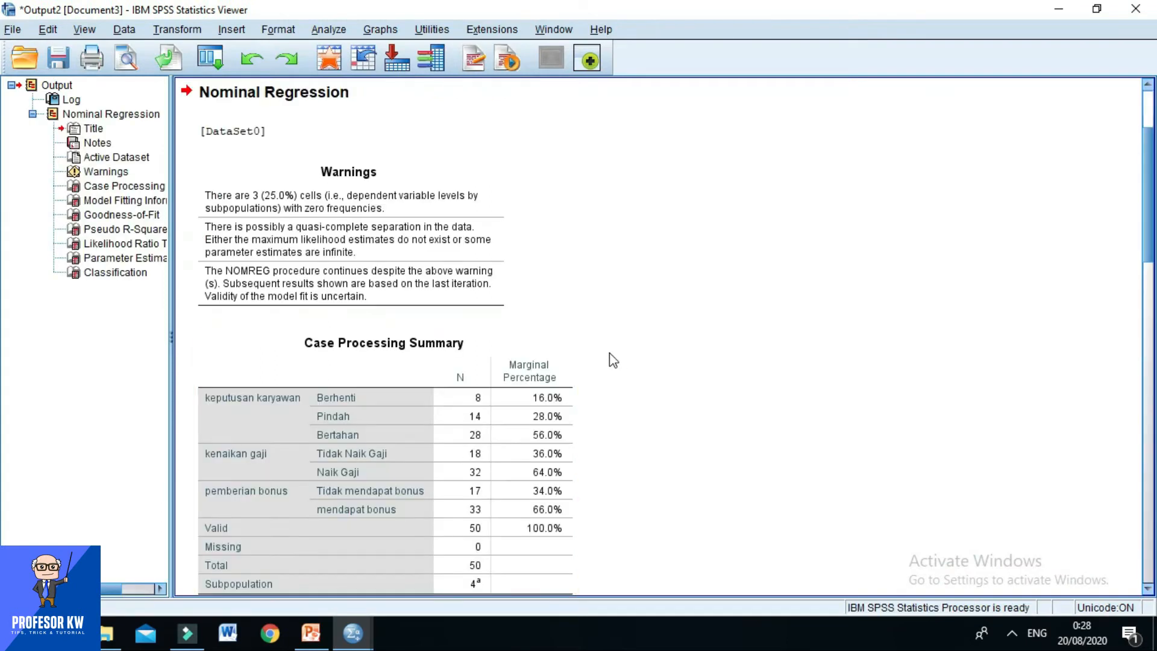
Examine the Nominal Regression output tables from the case processing summary through model fit and parameter estimates to the classification.
{"action": "left_click", "coordinate": [545, 334]}
{"action": "scroll", "coordinate": [552, 331], "scroll_direction": "down", "scroll_amount": 3}
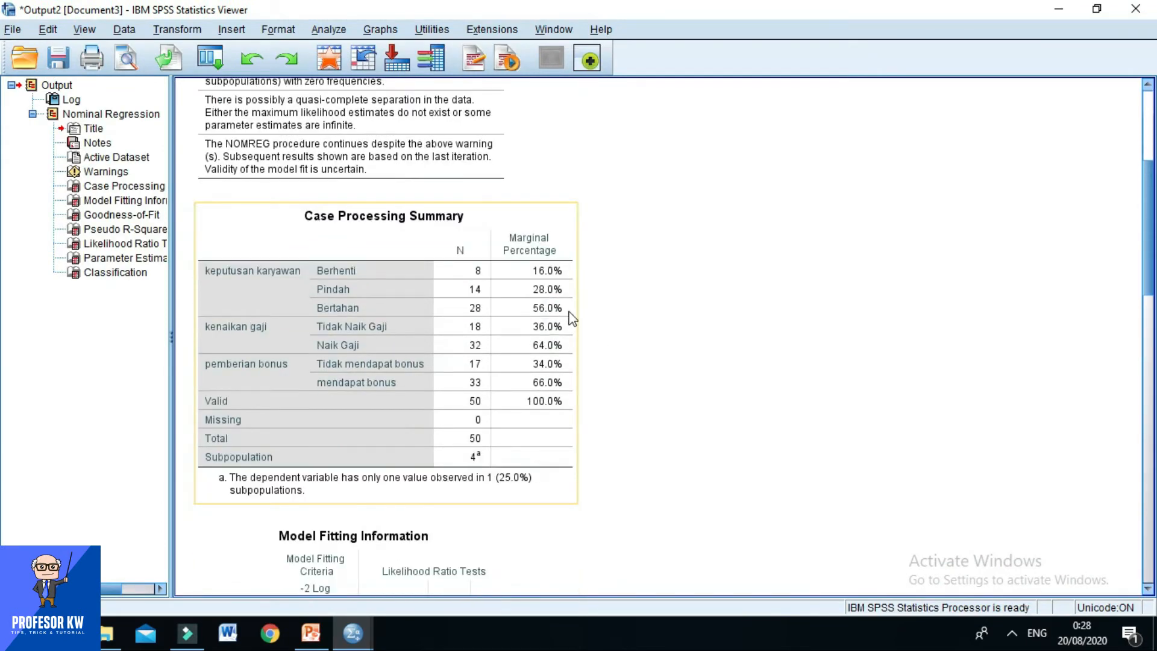
{"action": "scroll", "coordinate": [551, 307], "scroll_direction": "down", "scroll_amount": 5}
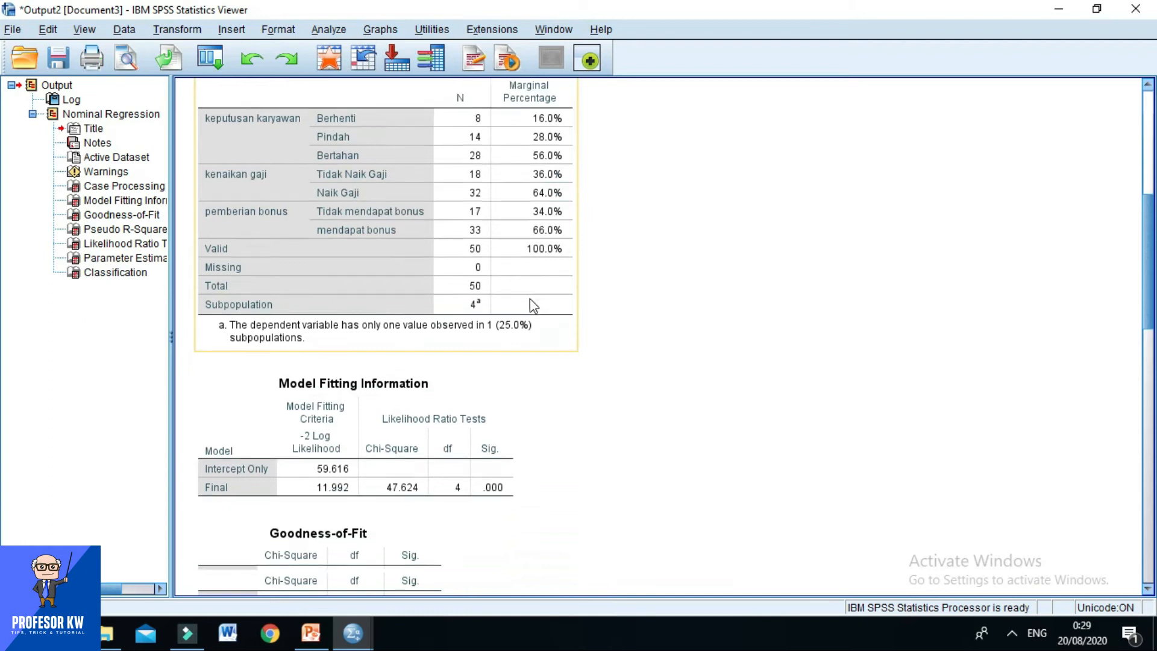
{"action": "left_click", "coordinate": [533, 304]}
{"action": "scroll", "coordinate": [531, 294], "scroll_direction": "down", "scroll_amount": 4}
{"action": "scroll", "coordinate": [534, 287], "scroll_direction": "up", "scroll_amount": 6}
{"action": "scroll", "coordinate": [514, 294], "scroll_direction": "down", "scroll_amount": 6}
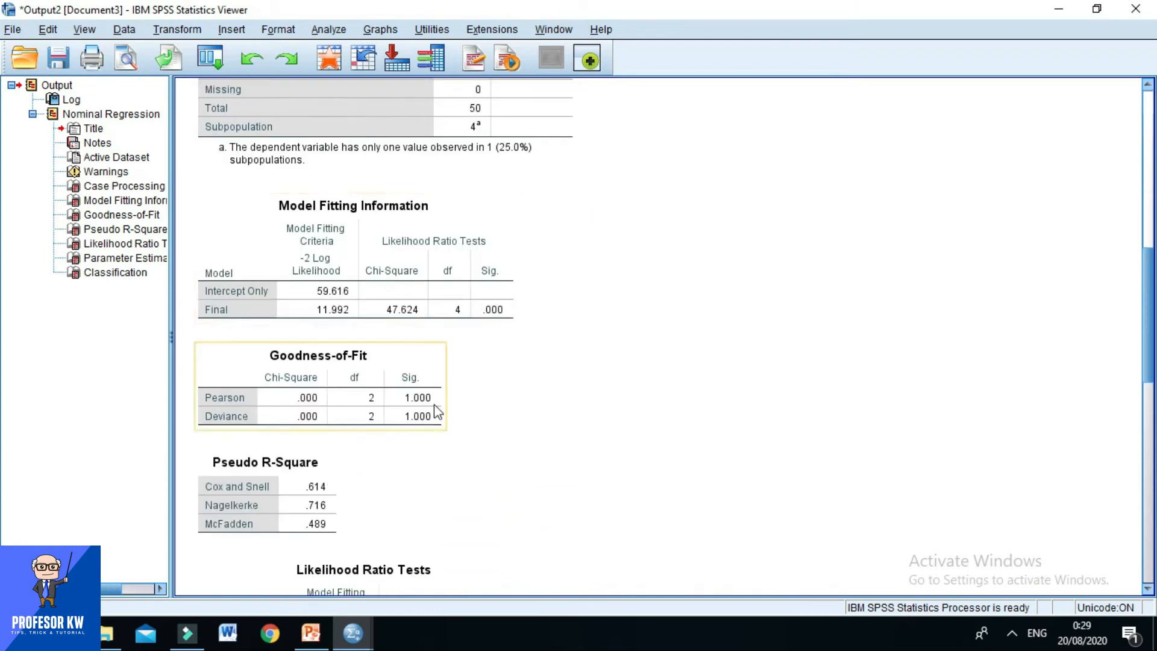
{"action": "scroll", "coordinate": [434, 409], "scroll_direction": "down", "scroll_amount": 1}
{"action": "scroll", "coordinate": [385, 331], "scroll_direction": "down", "scroll_amount": 2}
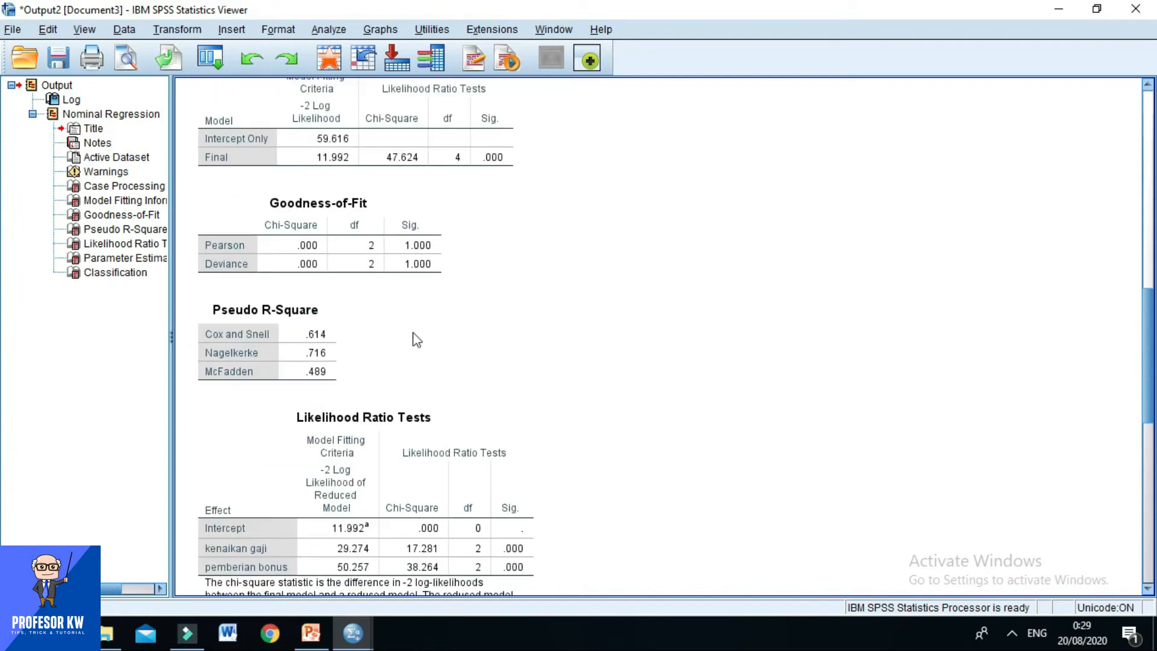
{"action": "scroll", "coordinate": [364, 318], "scroll_direction": "down", "scroll_amount": 2}
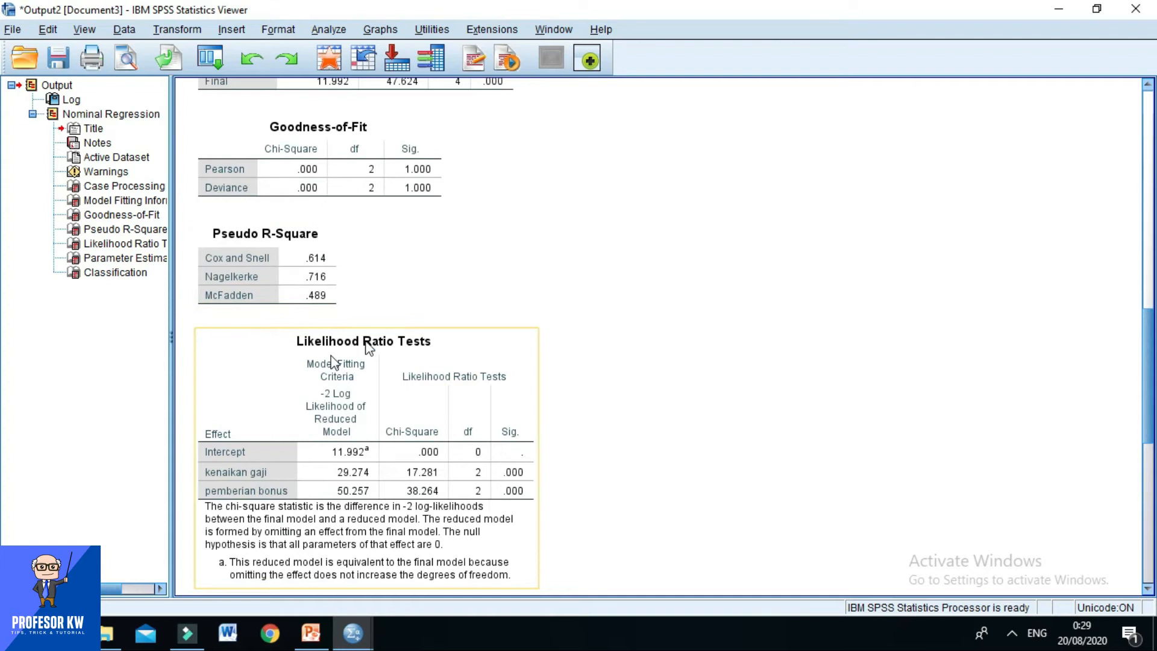
{"action": "scroll", "coordinate": [369, 353], "scroll_direction": "down", "scroll_amount": 2}
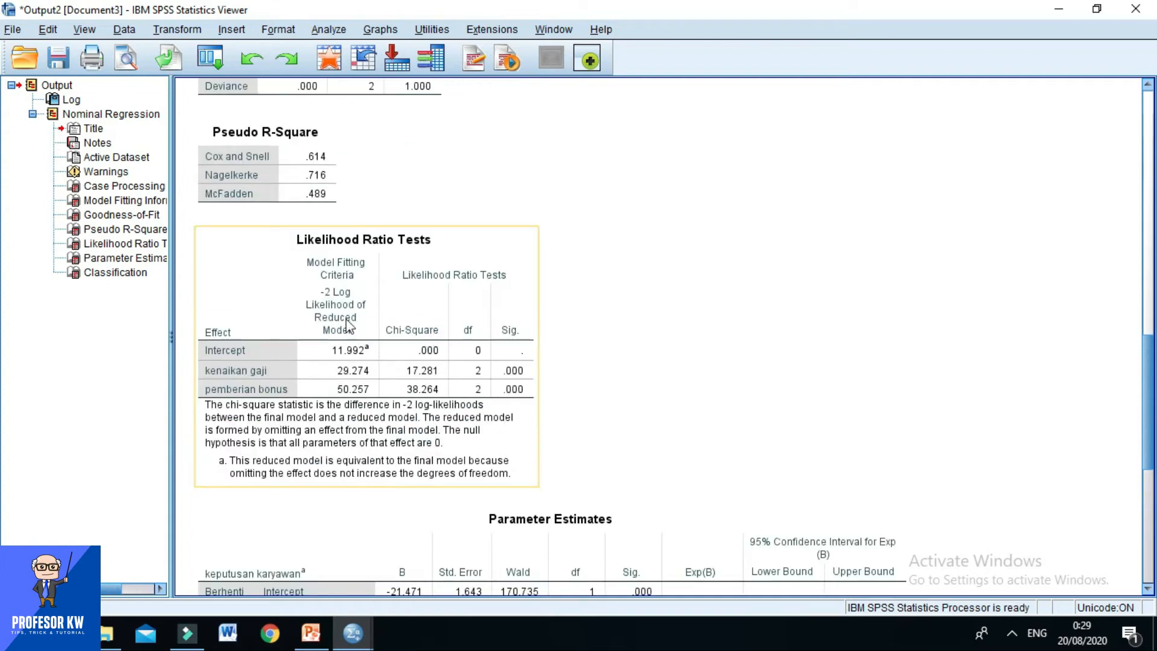
{"action": "scroll", "coordinate": [392, 313], "scroll_direction": "down", "scroll_amount": 3}
{"action": "scroll", "coordinate": [514, 356], "scroll_direction": "down", "scroll_amount": 2}
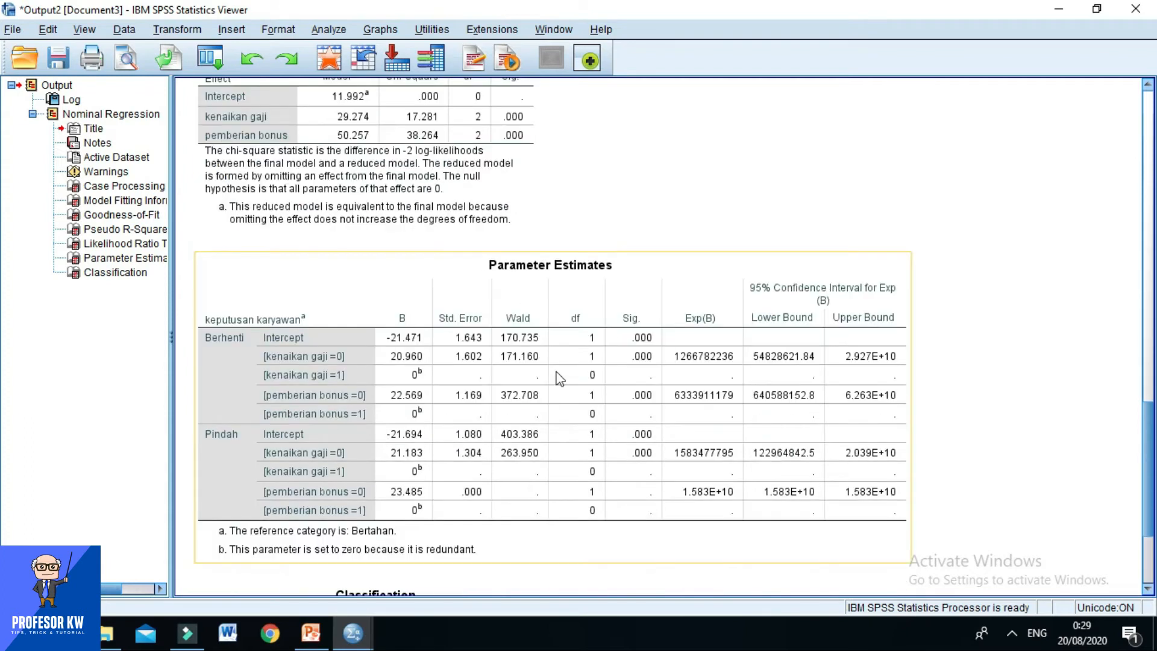
{"action": "scroll", "coordinate": [530, 380], "scroll_direction": "down", "scroll_amount": 3}
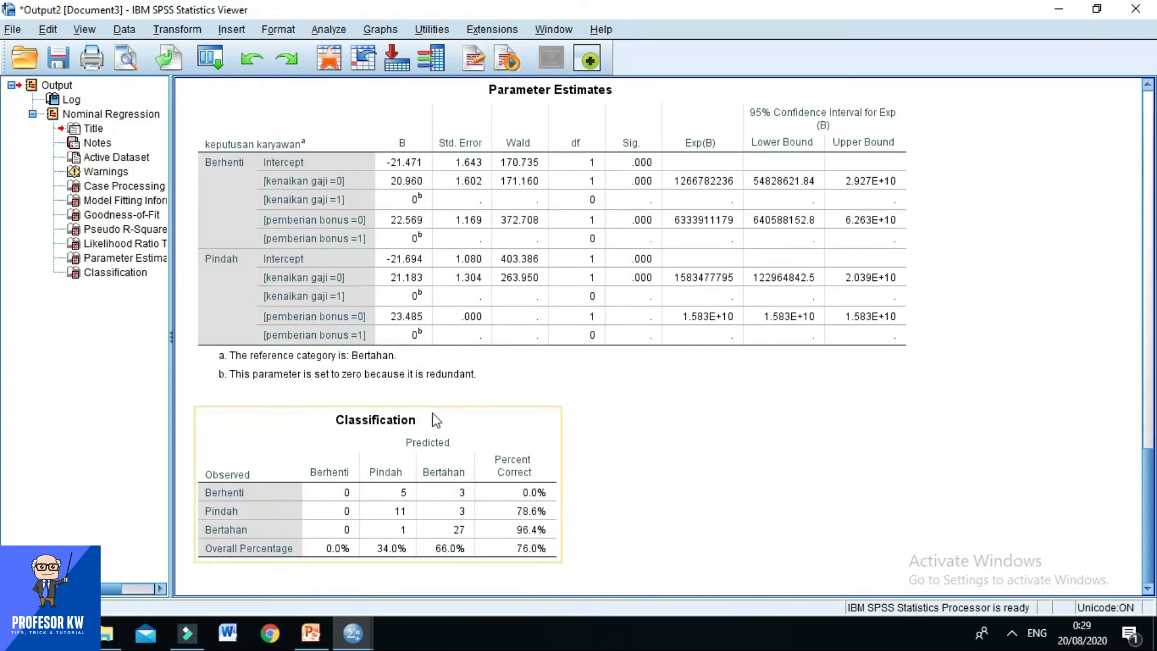
Switch to PowerPoint, present slide 9 on Model Fitting Information as a slide show and reveal its first explanation.
{"action": "left_click", "coordinate": [310, 636]}
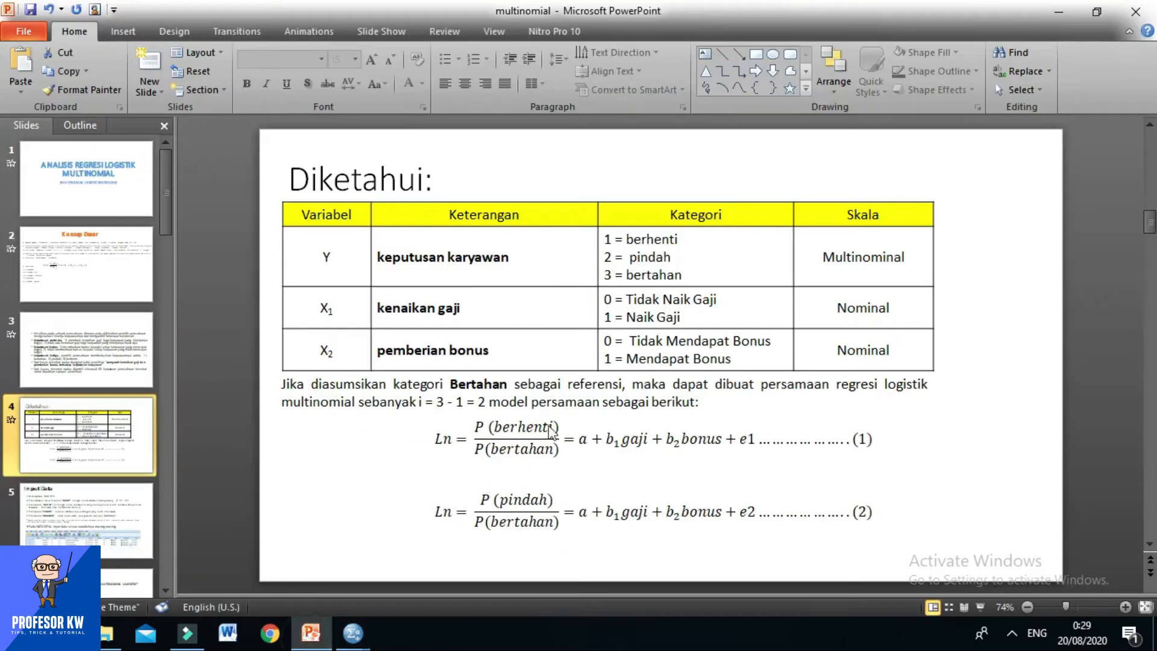
{"action": "scroll", "coordinate": [129, 490], "scroll_direction": "down", "scroll_amount": 3}
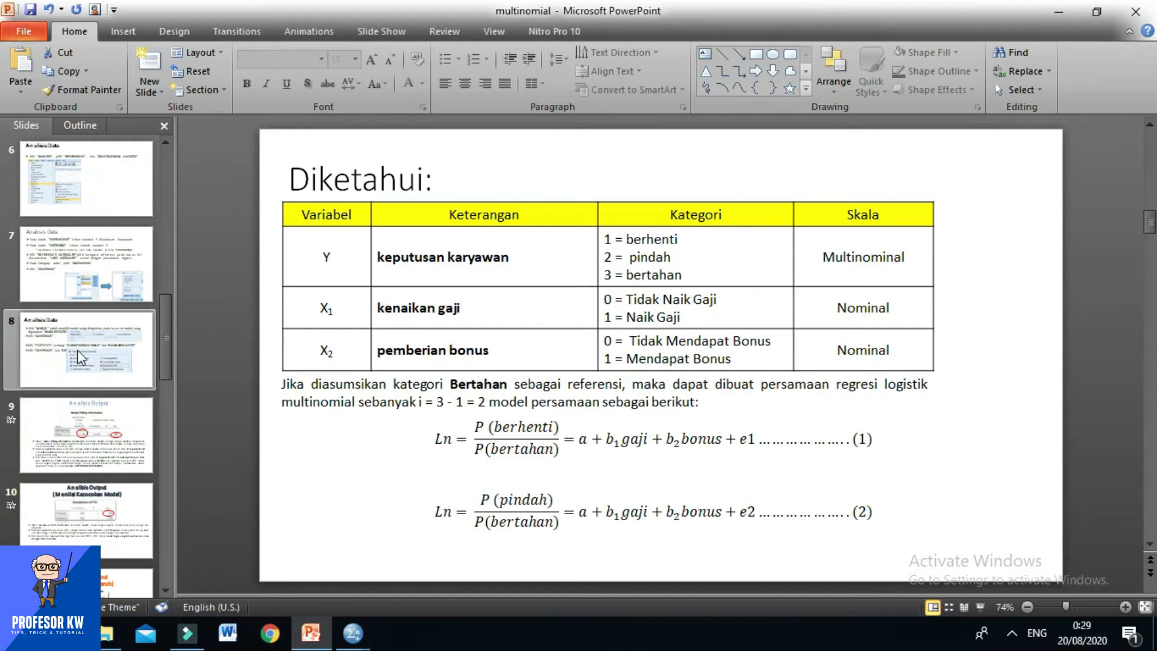
{"action": "left_click", "coordinate": [85, 444]}
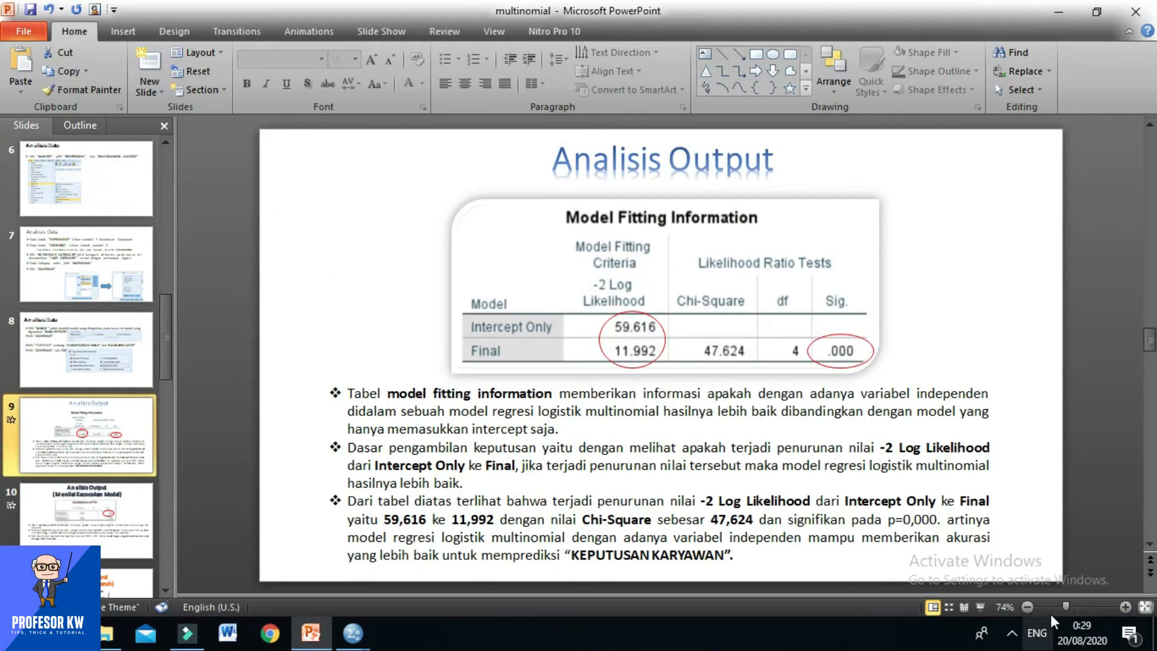
{"action": "left_click", "coordinate": [980, 607]}
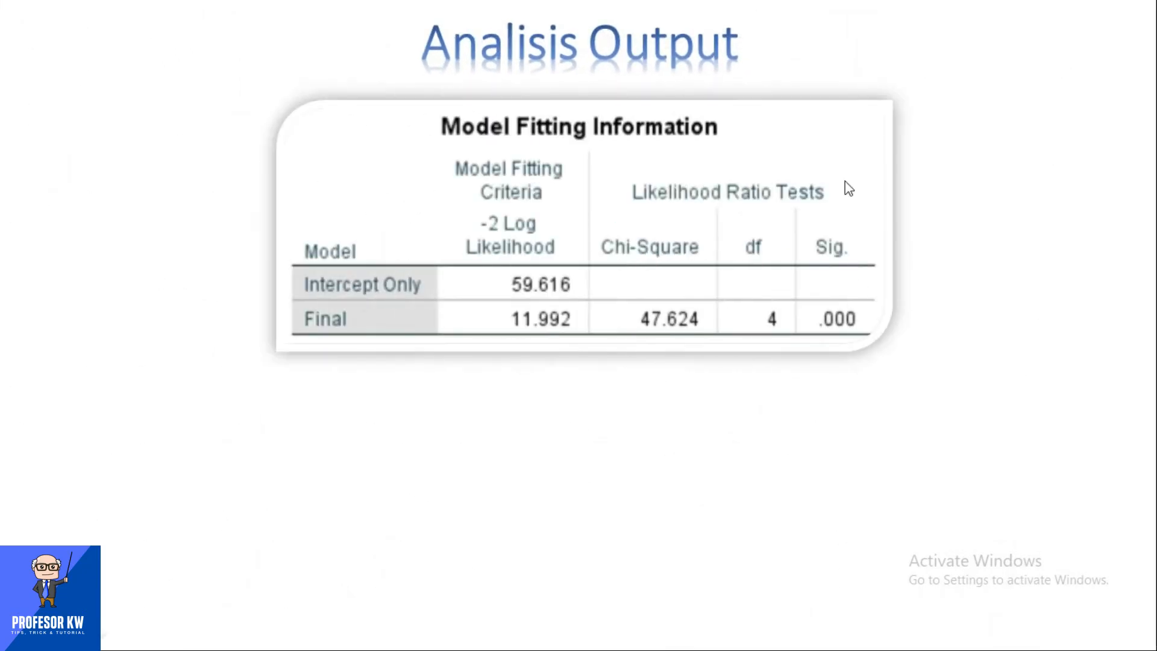
{"action": "left_click", "coordinate": [602, 195]}
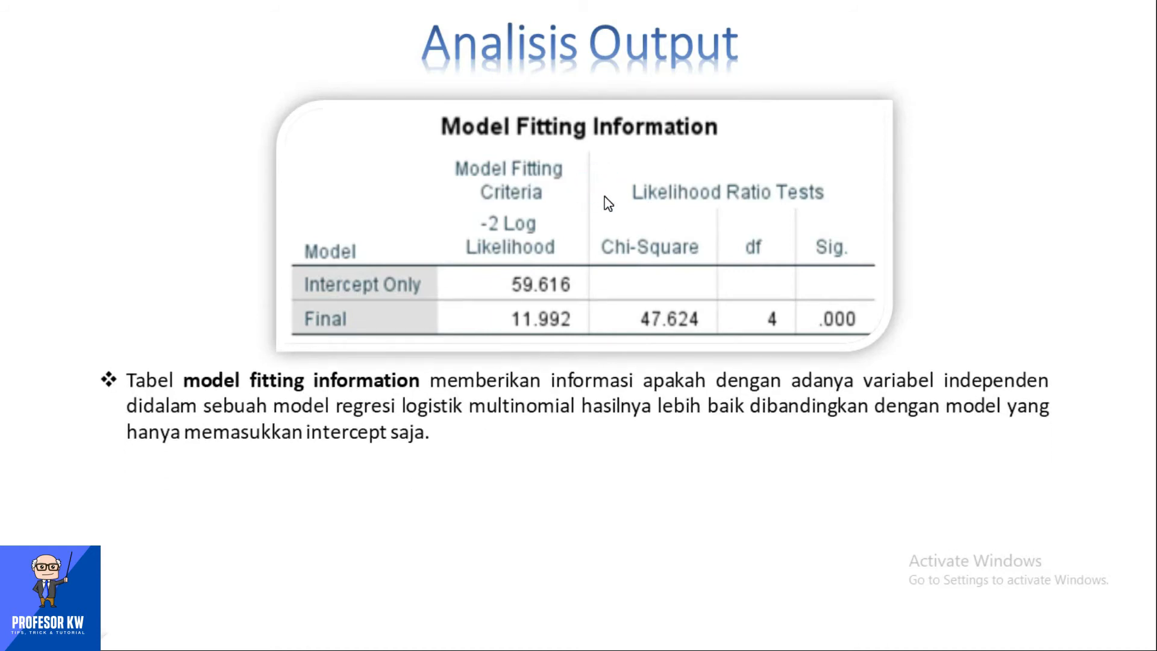